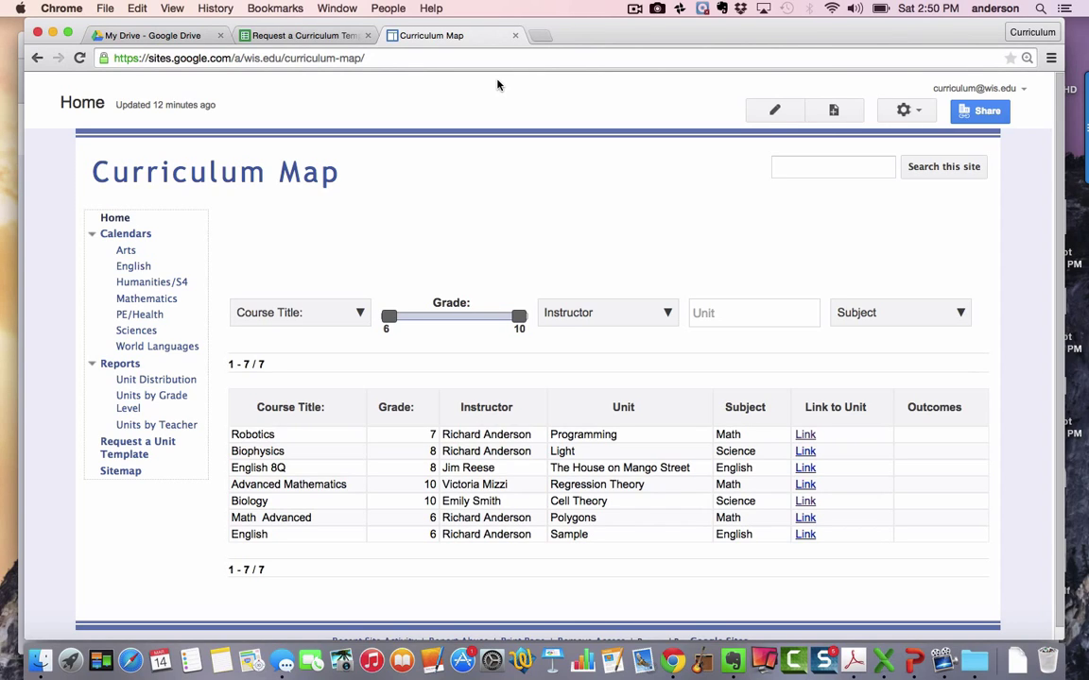
# Edit the Home page and browse the gadget catalogue down to the Awesome Table gadget
pyautogui.moveTo(612, 34)
pyautogui.mouseDown()
pyautogui.moveTo(586, 37)
pyautogui.moveTo(612, 45)
pyautogui.moveTo(605, 34)
pyautogui.mouseUp()
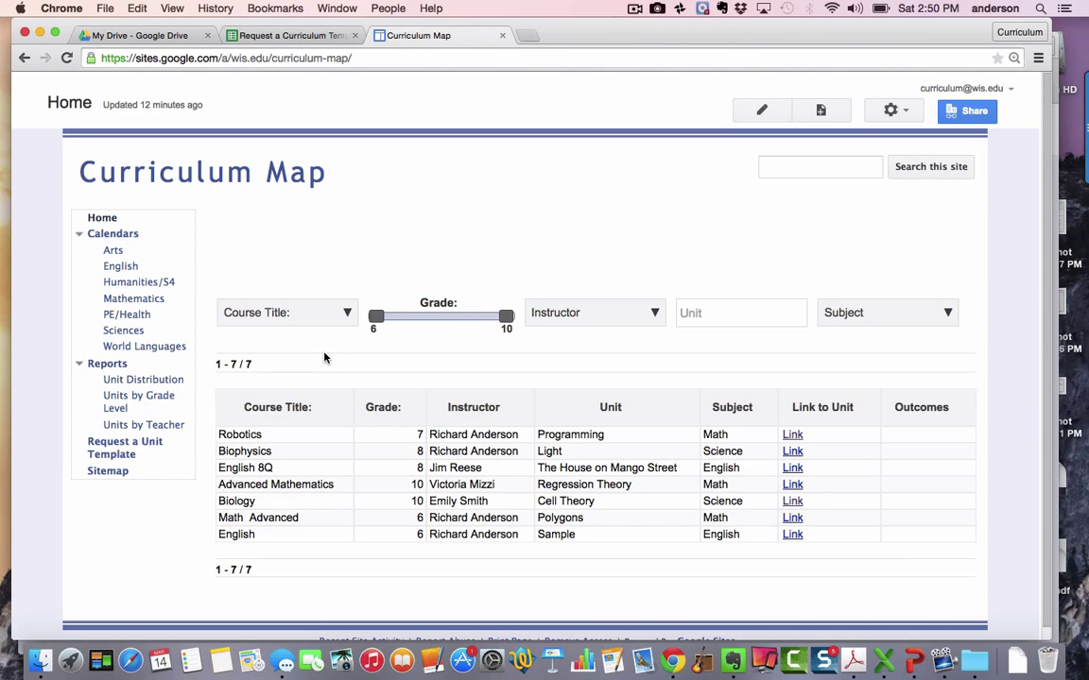
pyautogui.click(762, 113)
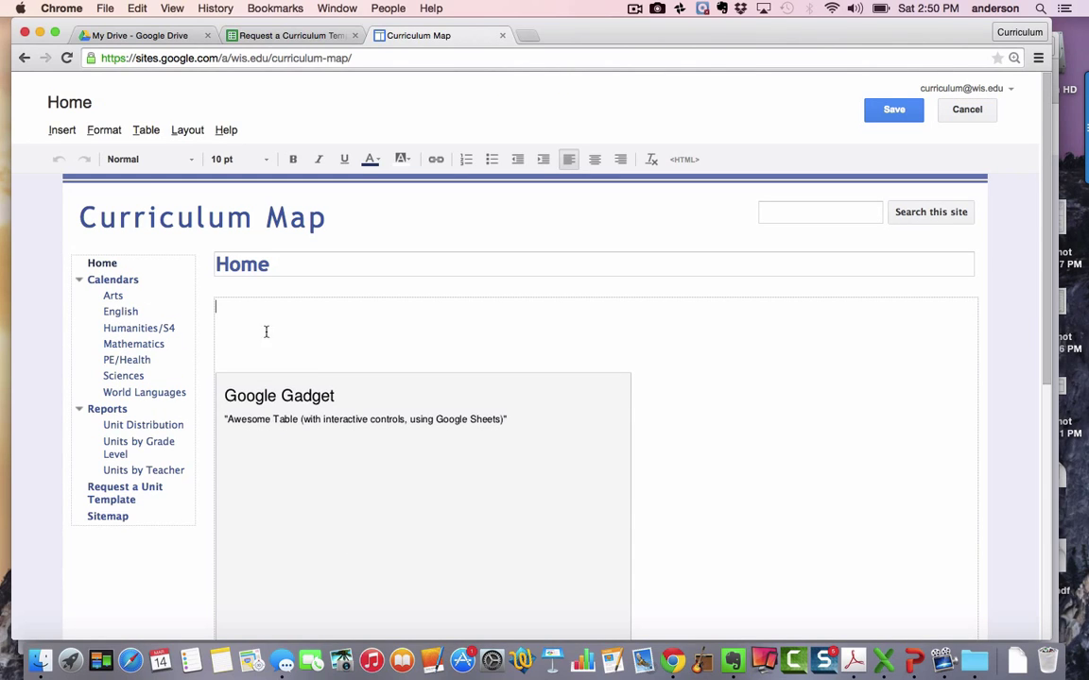
pyautogui.click(64, 131)
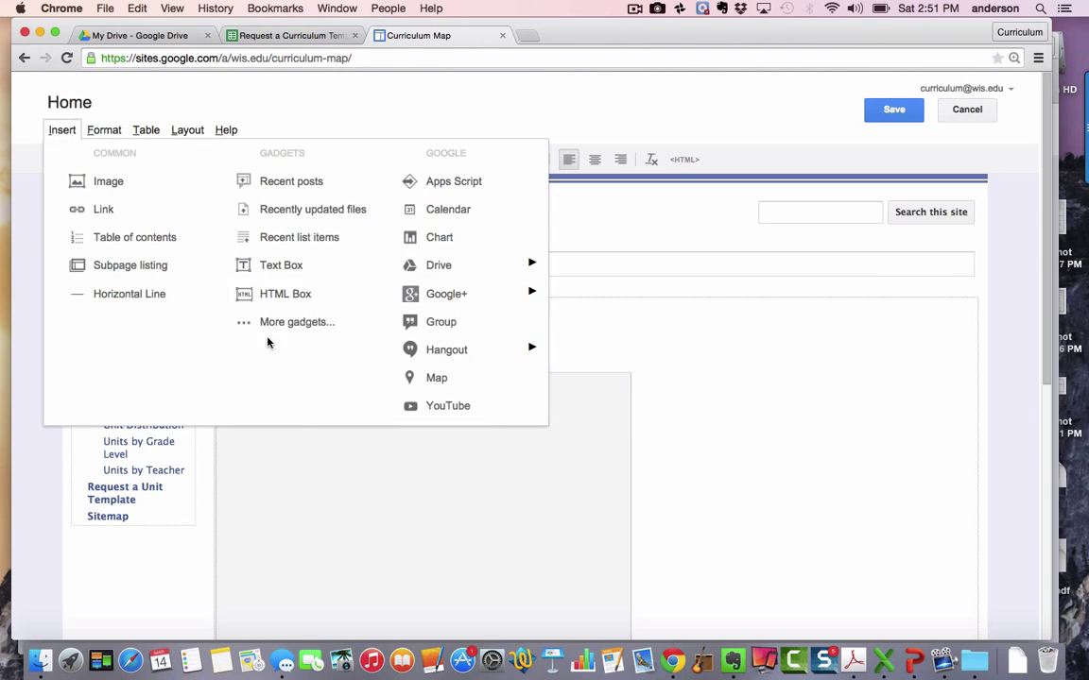
pyautogui.click(294, 323)
pyautogui.scroll(-1, 571, 454)
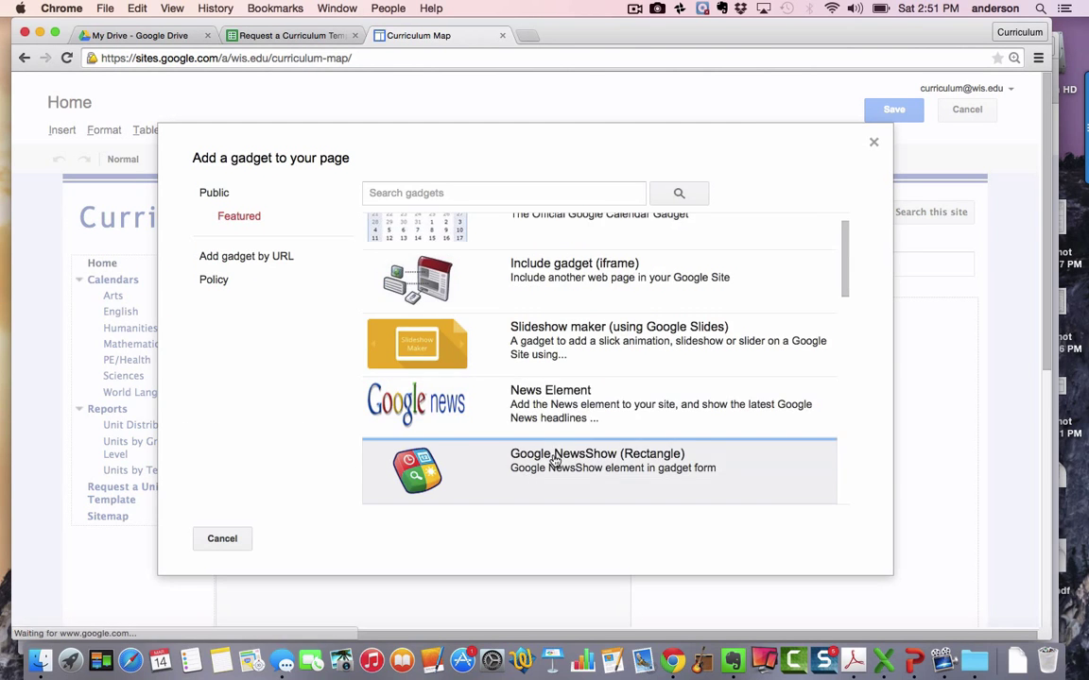
pyautogui.scroll(-10, 577, 444)
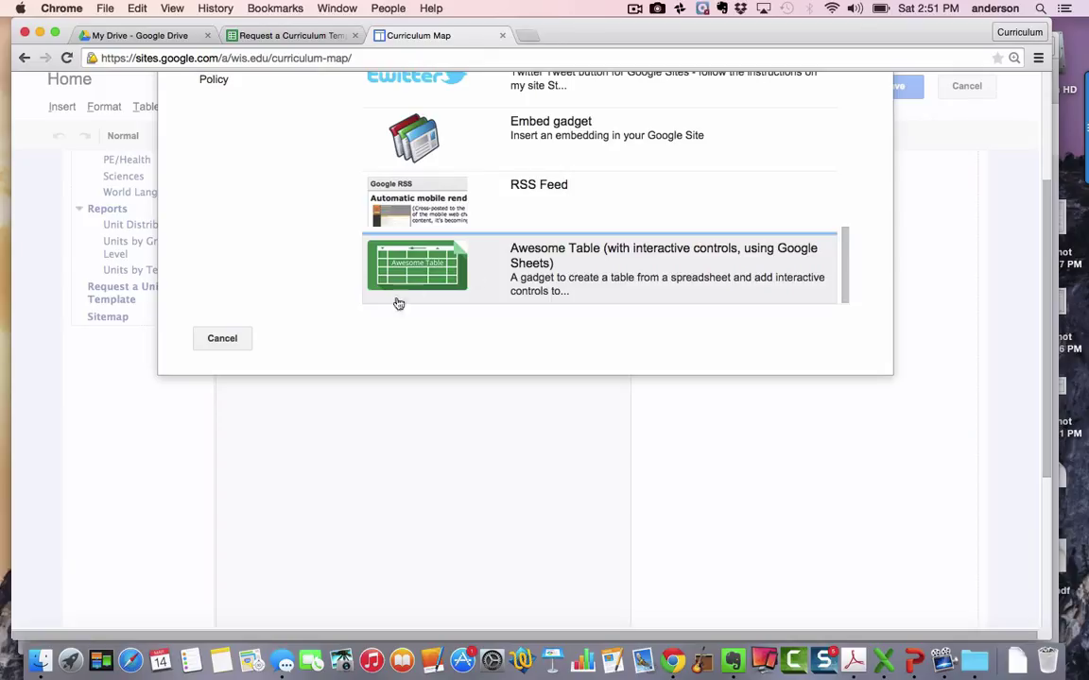
# Close the catalogue without adding a gadget and save the Home page
pyautogui.click(225, 339)
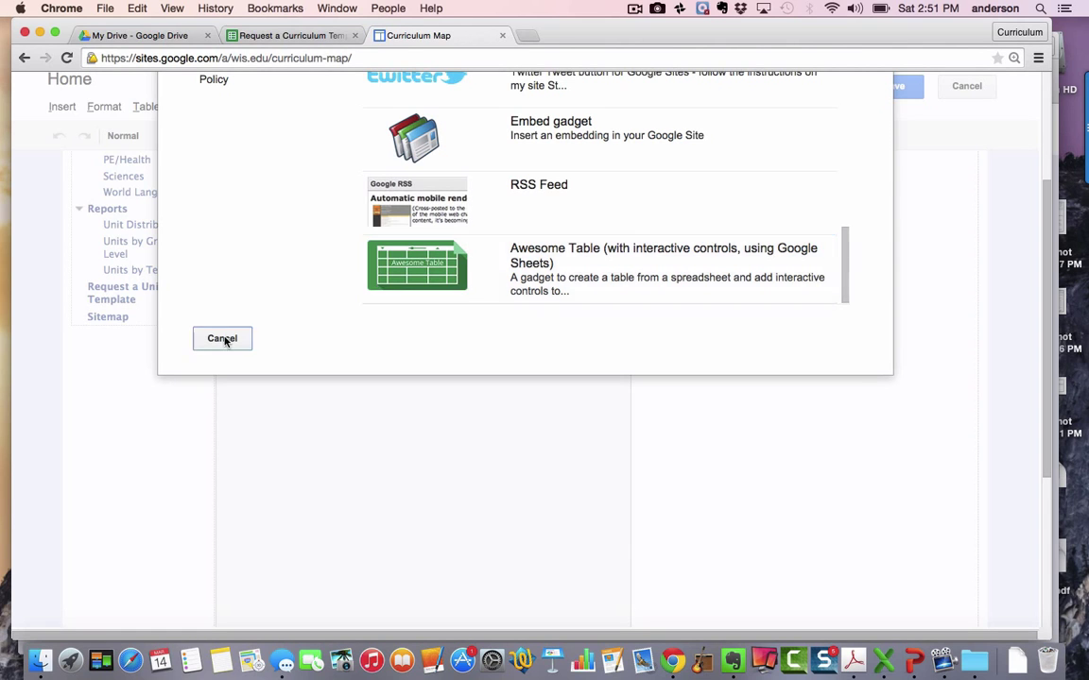
pyautogui.scroll(5, 524, 372)
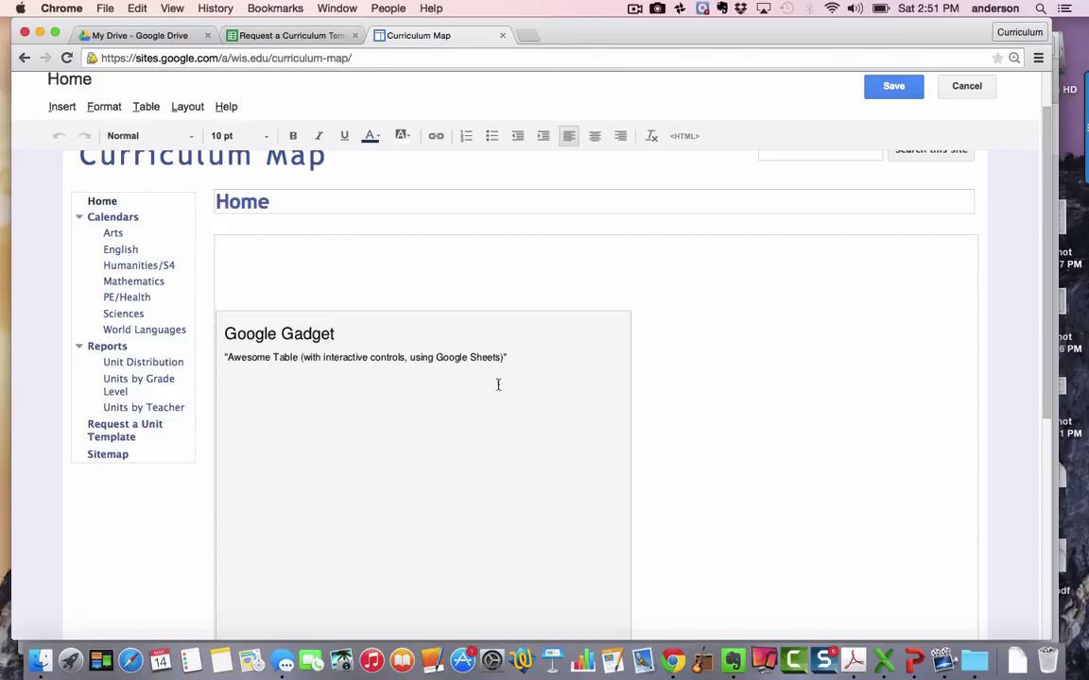
pyautogui.click(894, 91)
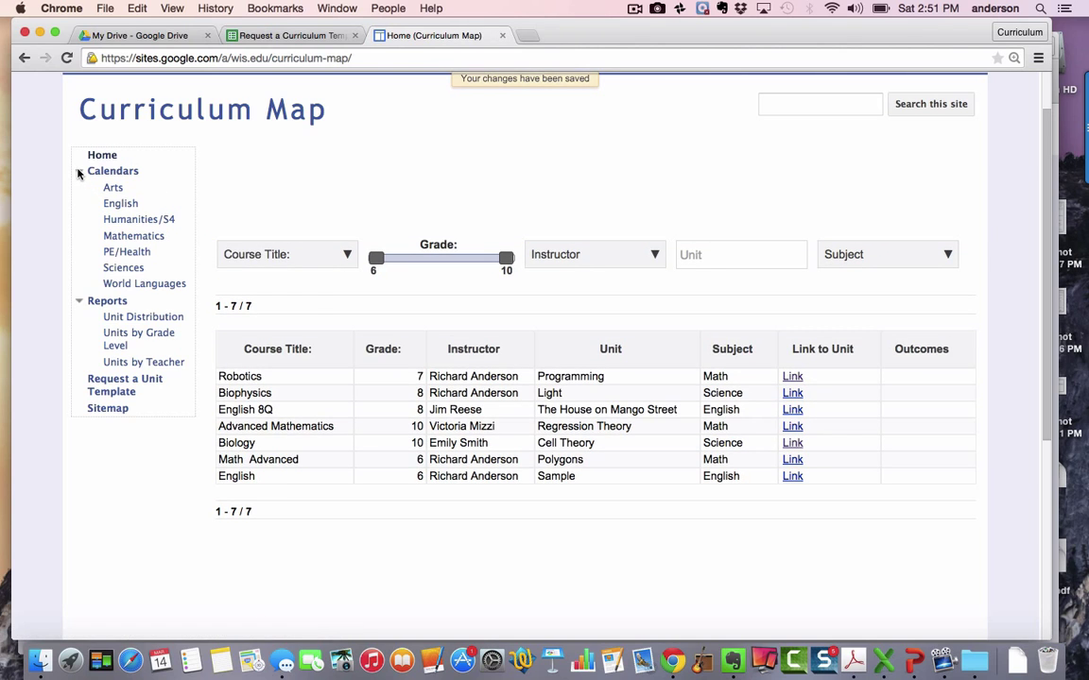
# Collapse the Calendars sidebar section, then try the Biology and English course filters and remove them
pyautogui.click(79, 171)
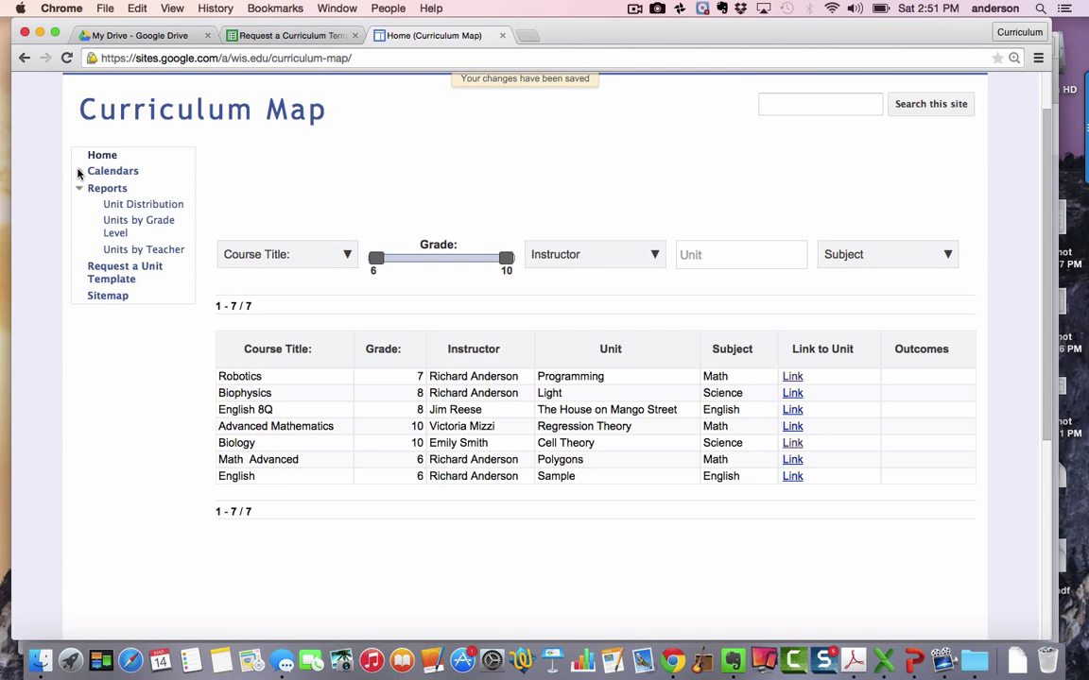
pyautogui.click(346, 256)
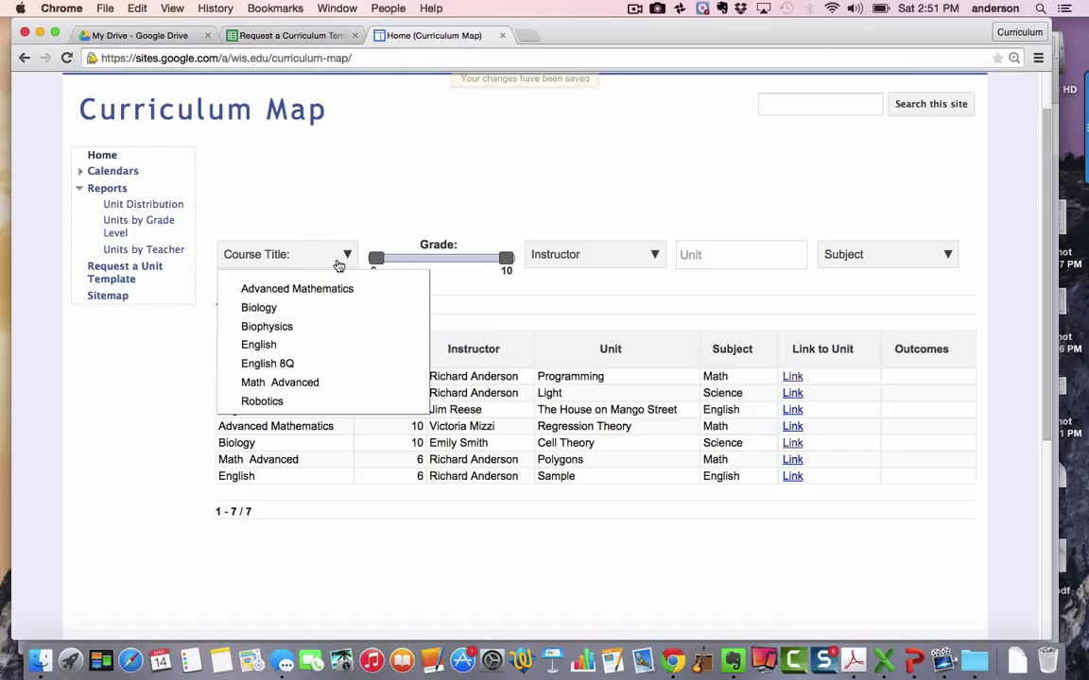
pyautogui.click(255, 308)
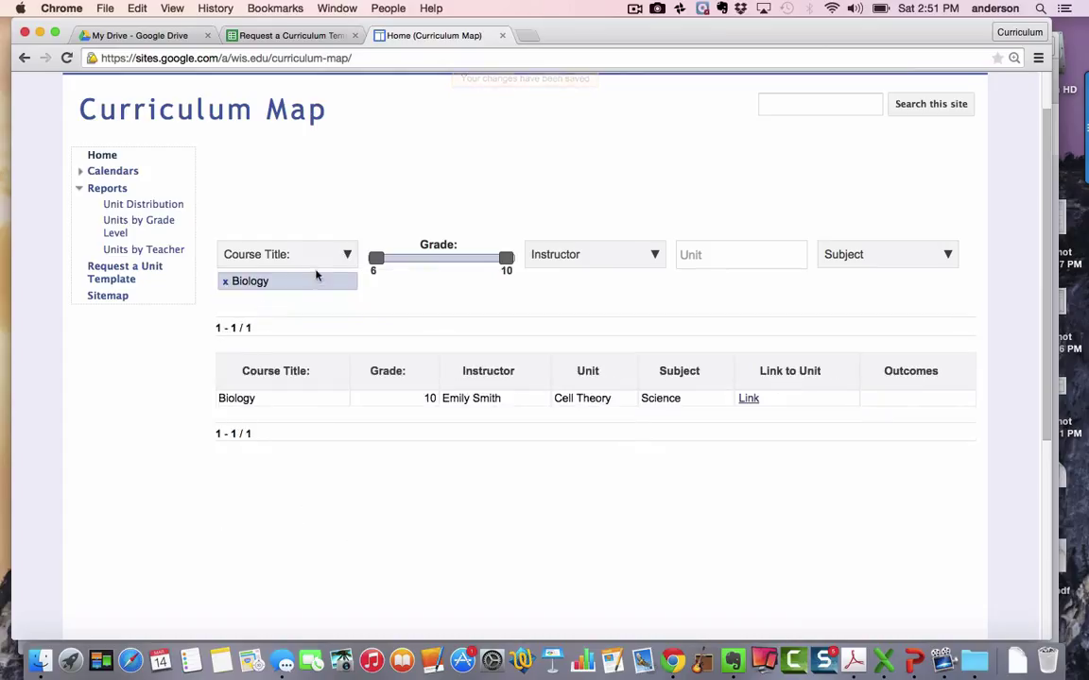
pyautogui.click(347, 254)
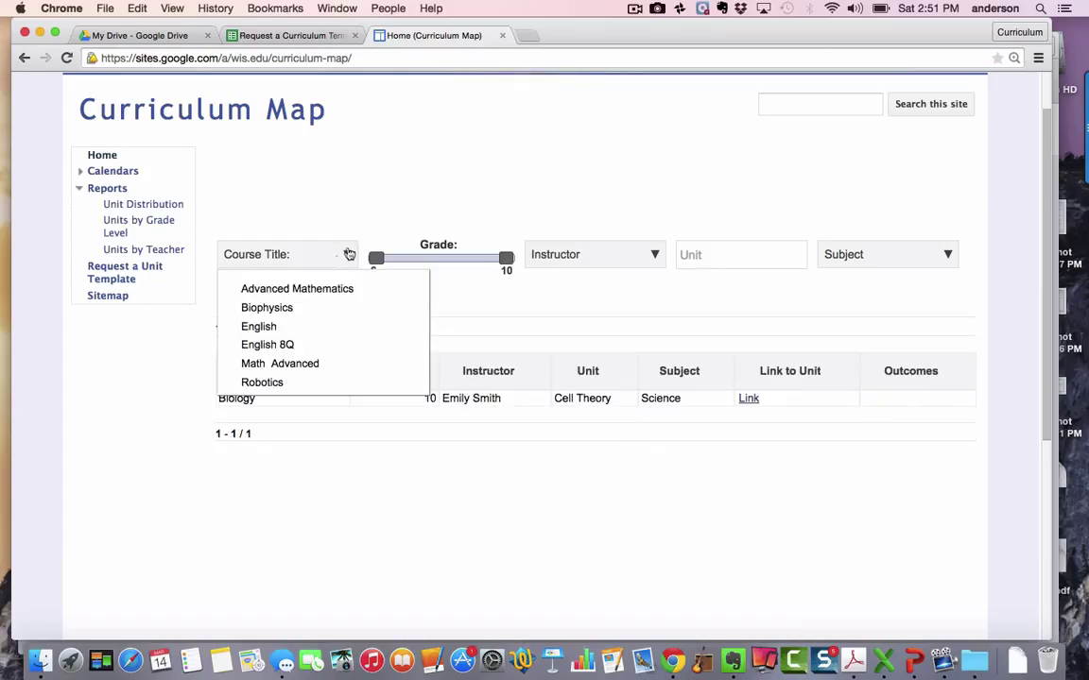
pyautogui.click(270, 326)
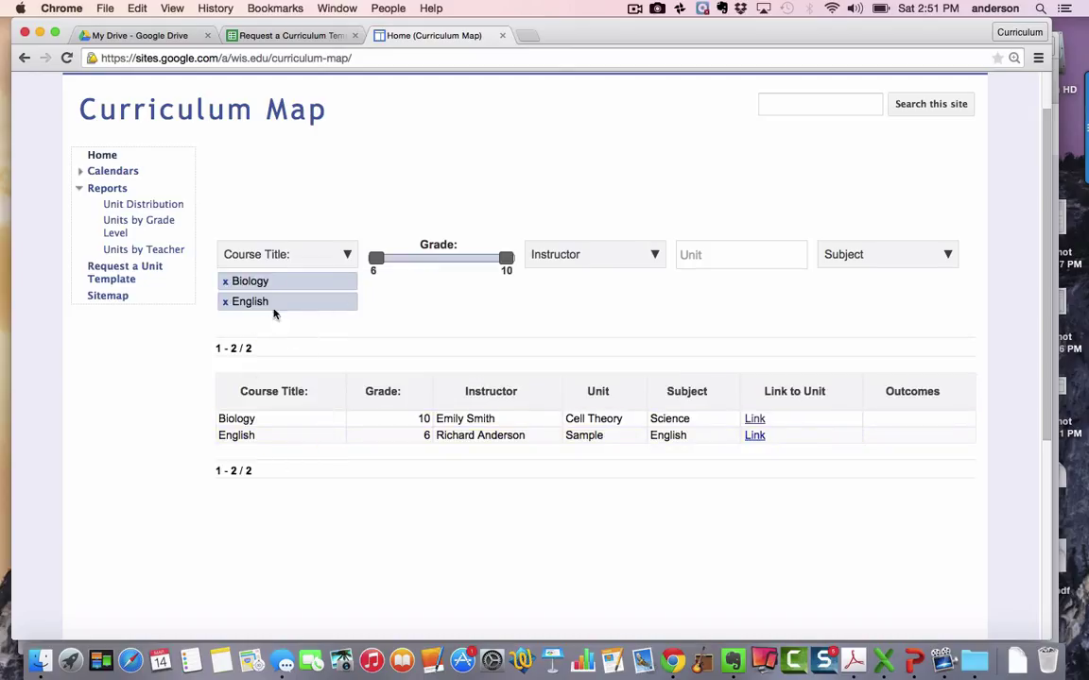
pyautogui.click(225, 302)
pyautogui.click(224, 287)
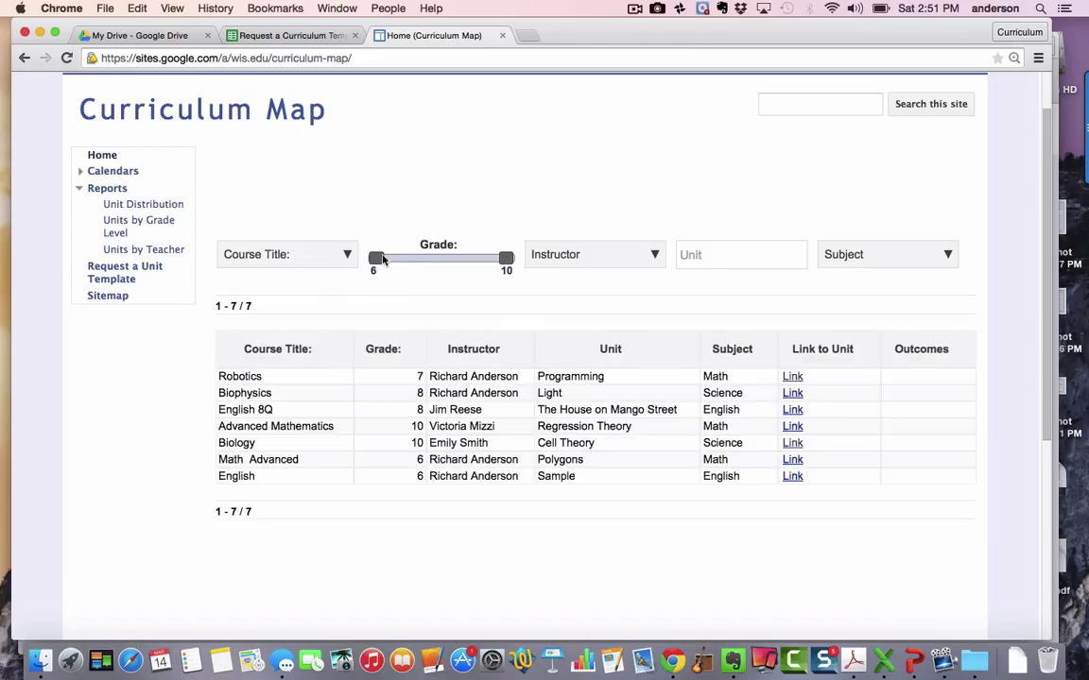
# Narrow the Grade range to 7, restore it to 6–10, and filter to one instructor's units
pyautogui.click(378, 261)
pyautogui.moveTo(386, 264); pyautogui.dragTo(404, 263)
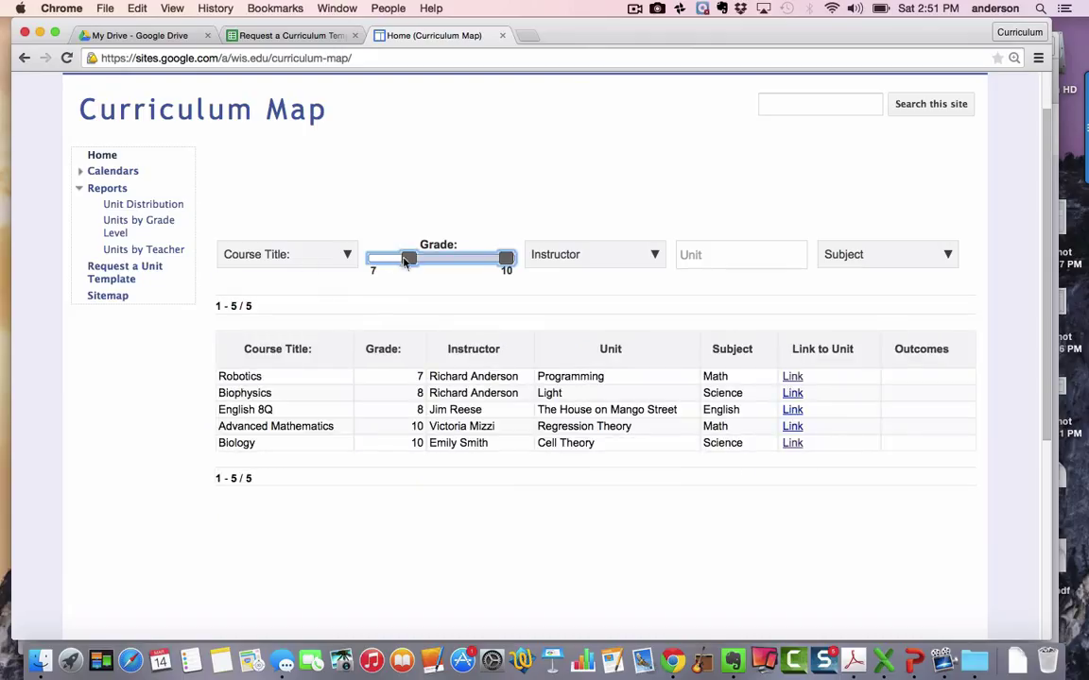
pyautogui.moveTo(506, 259)
pyautogui.mouseDown()
pyautogui.moveTo(411, 258)
pyautogui.moveTo(506, 258)
pyautogui.mouseUp()
pyautogui.moveTo(403, 260); pyautogui.dragTo(388, 263)
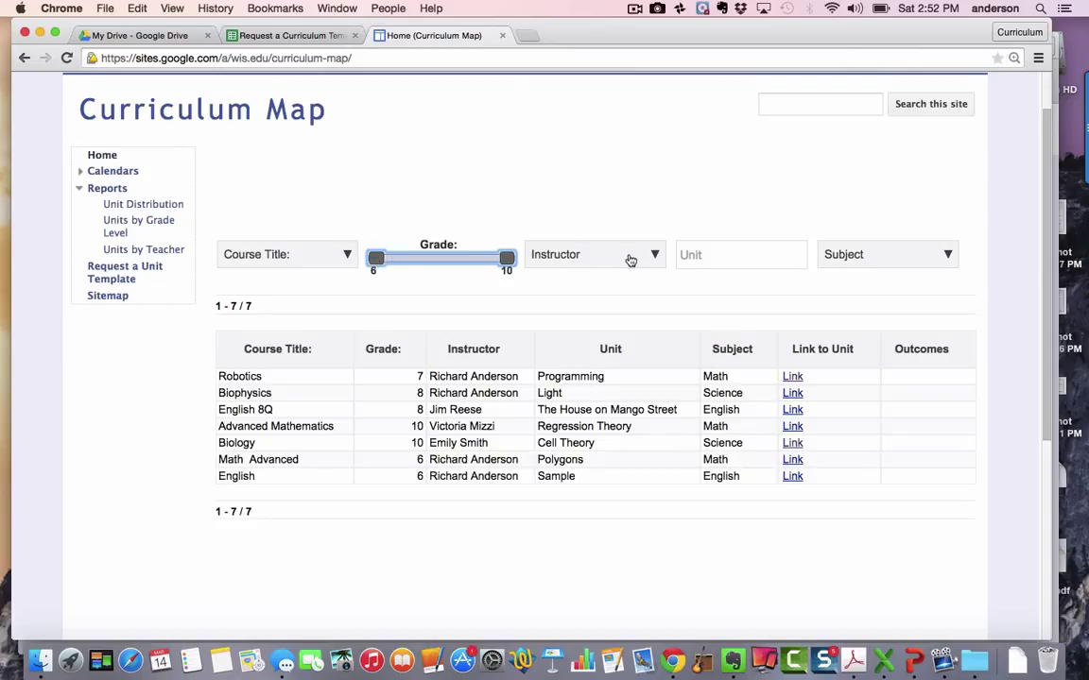
pyautogui.click(658, 256)
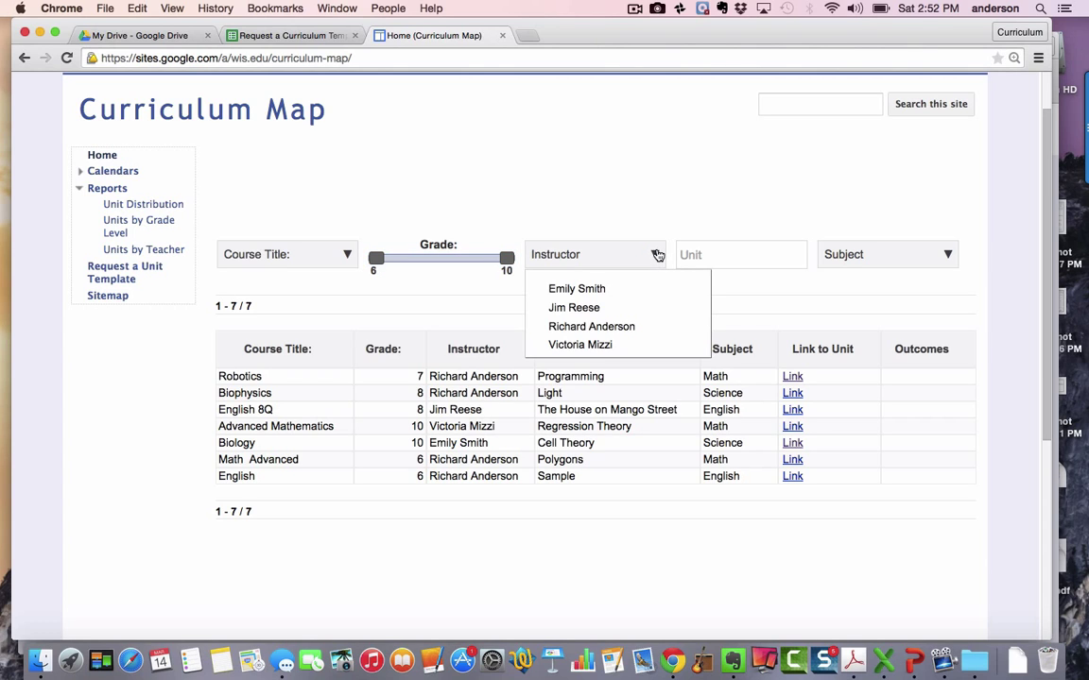
pyautogui.click(620, 325)
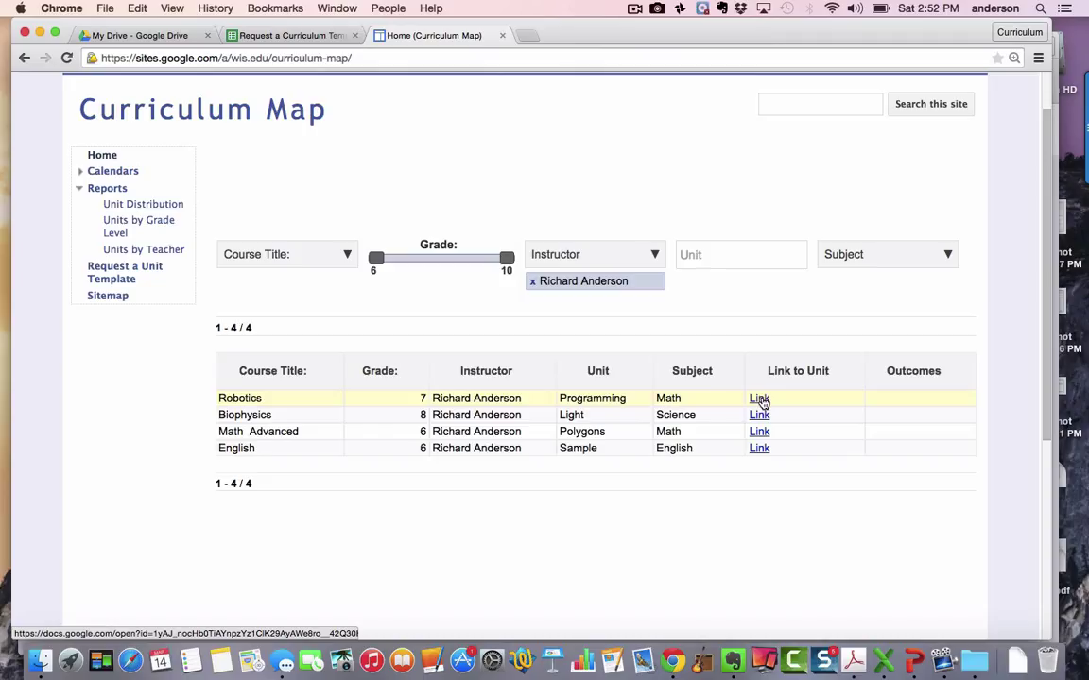
# Remove the instructor filter, filter unit names by 'Pro', then clear that text
pyautogui.click(533, 288)
pyautogui.click(722, 252)
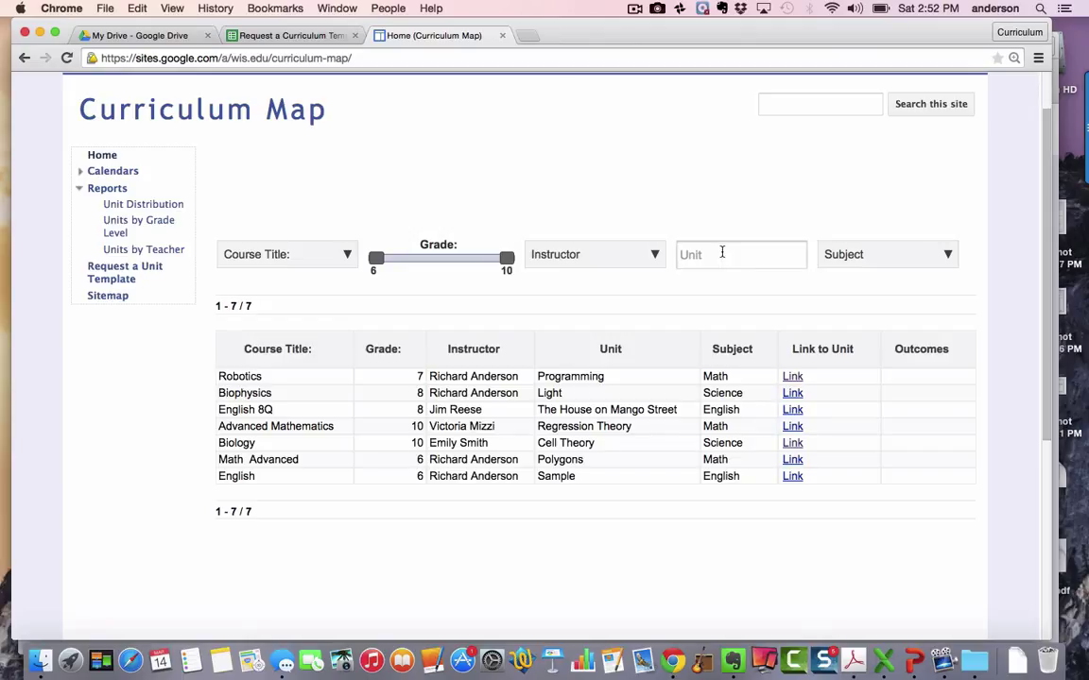
pyautogui.write('P')
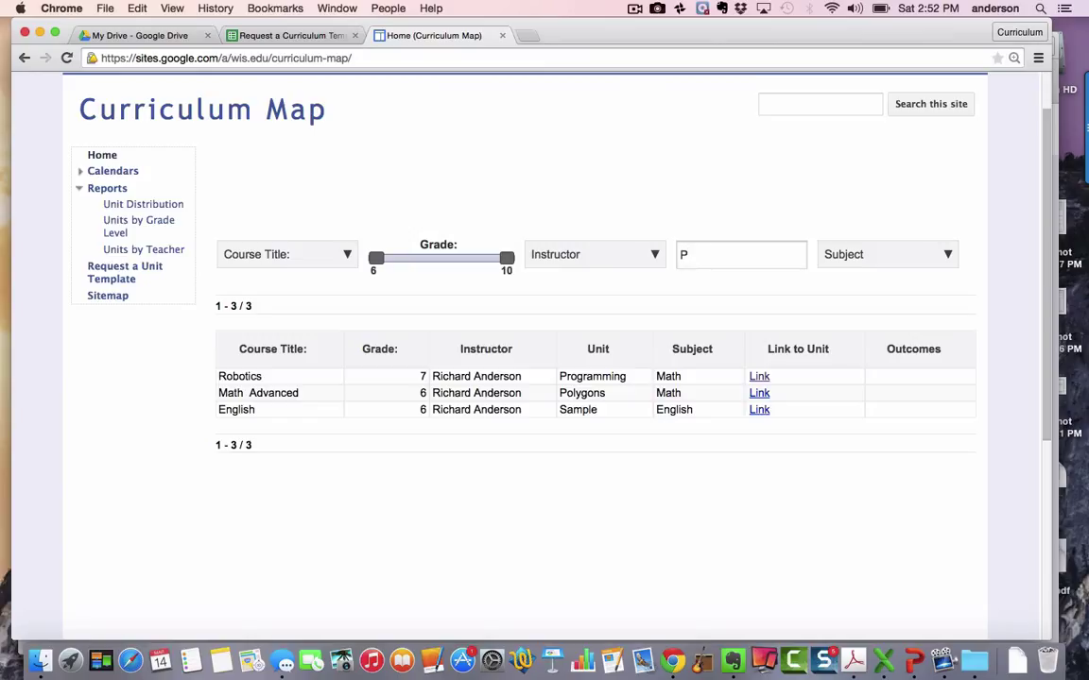
pyautogui.write('ro')
pyautogui.press('BackSpace')
pyautogui.press('BackSpace')
pyautogui.press('BackSpace')
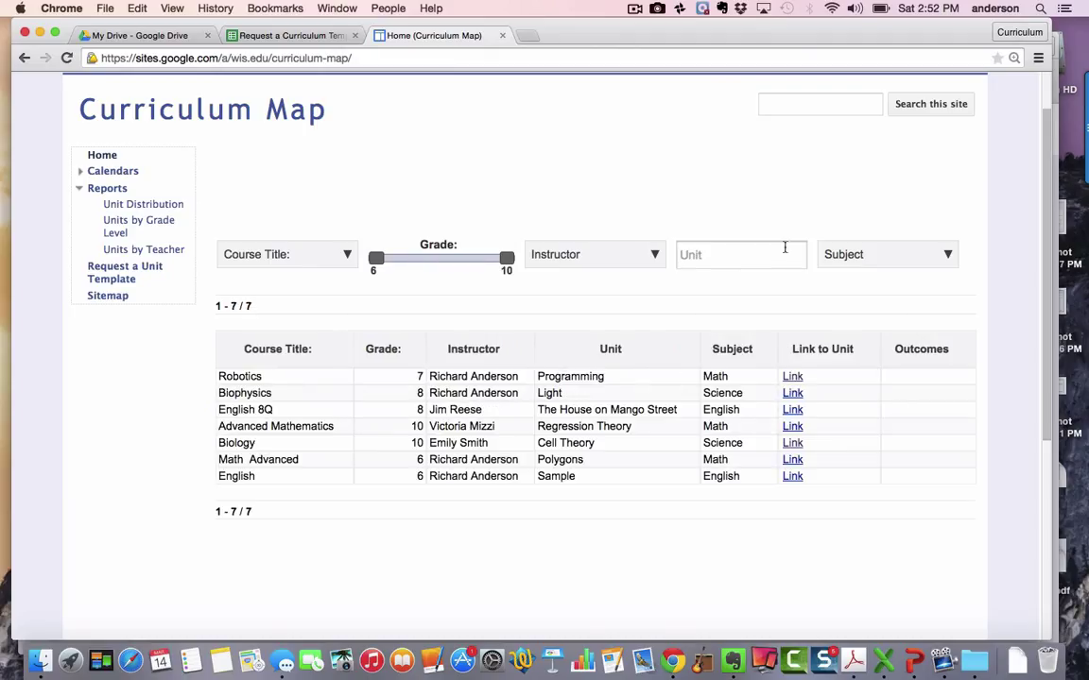
# Filter the table to English subject units, then remove that filter to show all 7
pyautogui.click(950, 255)
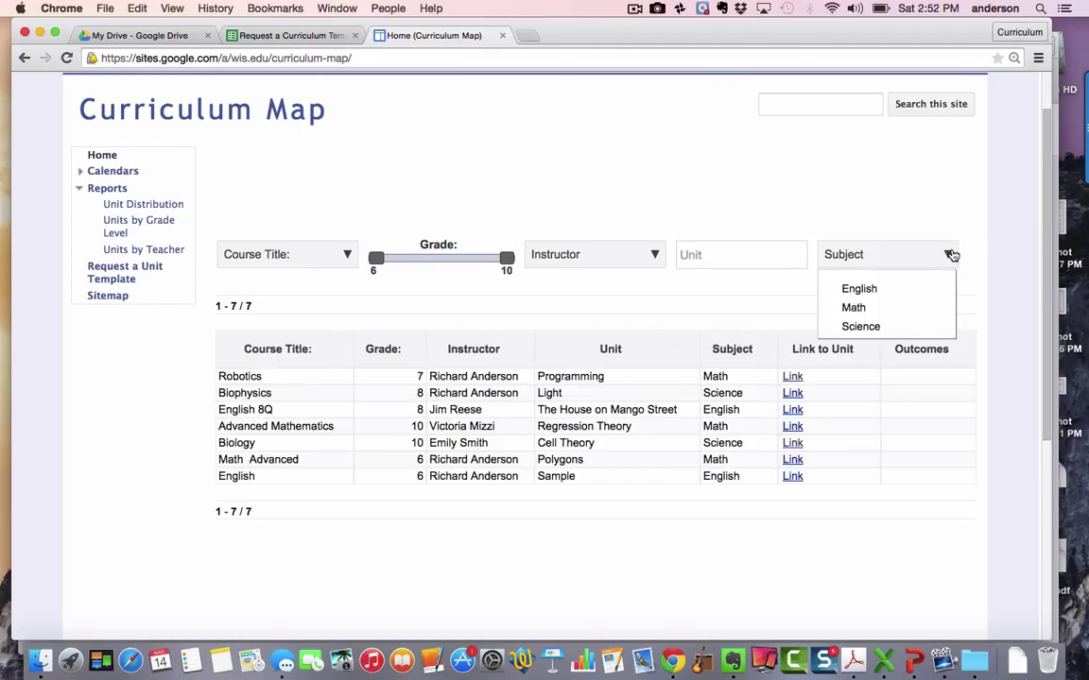
pyautogui.click(857, 291)
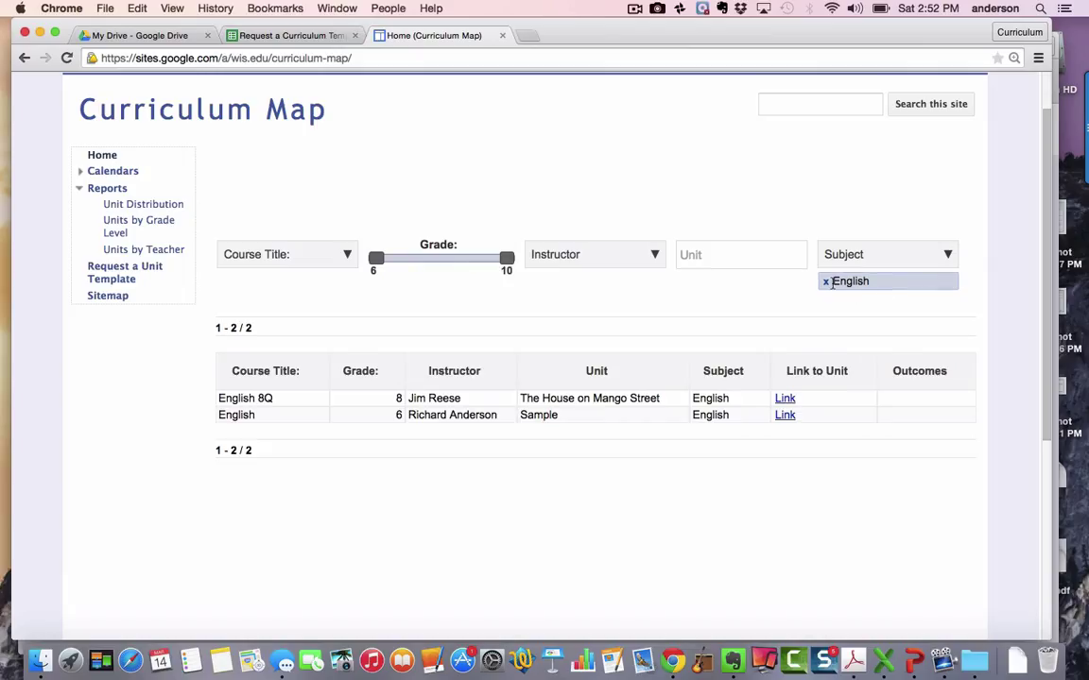
pyautogui.click(827, 283)
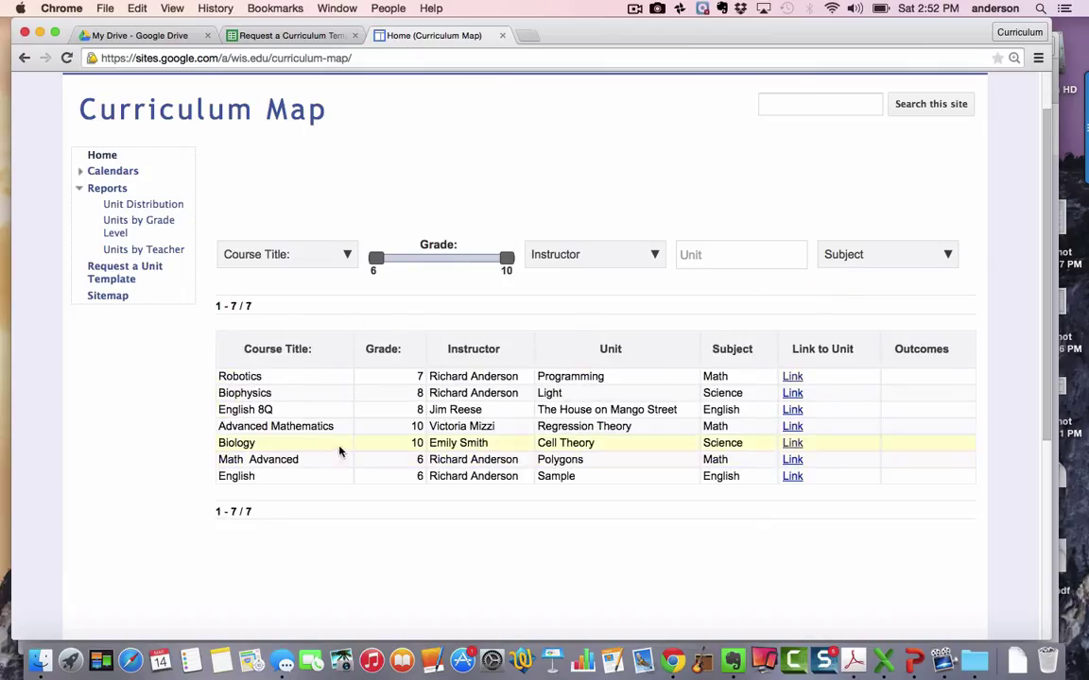
# In the 8 Biophysics Light document, add a new line 'typing' below Approaches/Goals
pyautogui.click(793, 395)
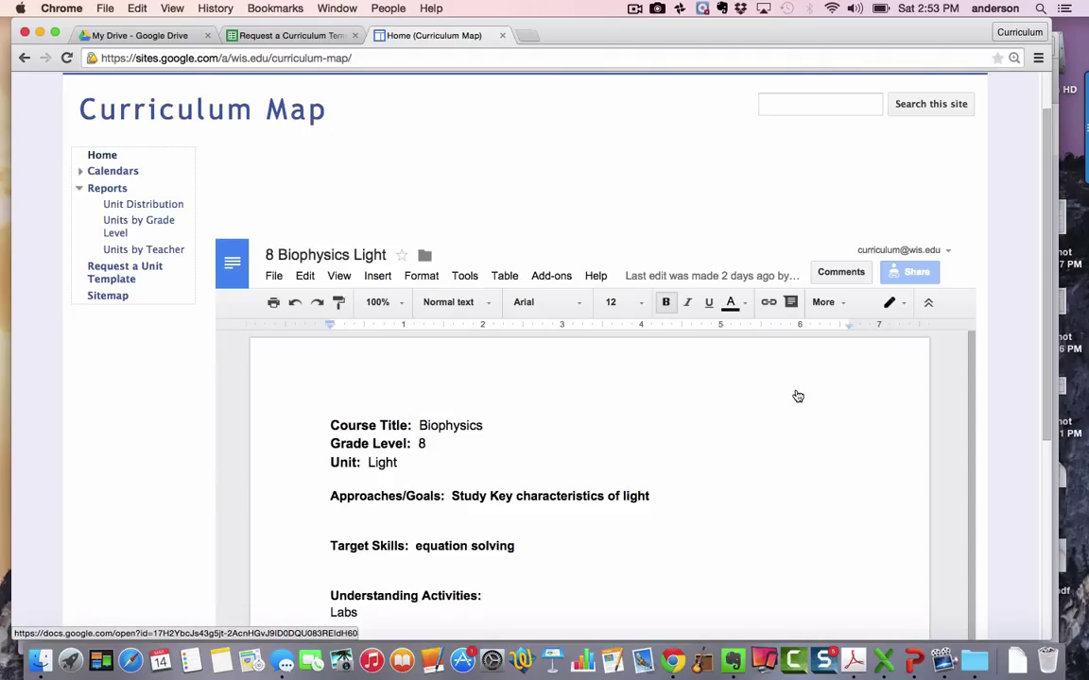
pyautogui.click(674, 492)
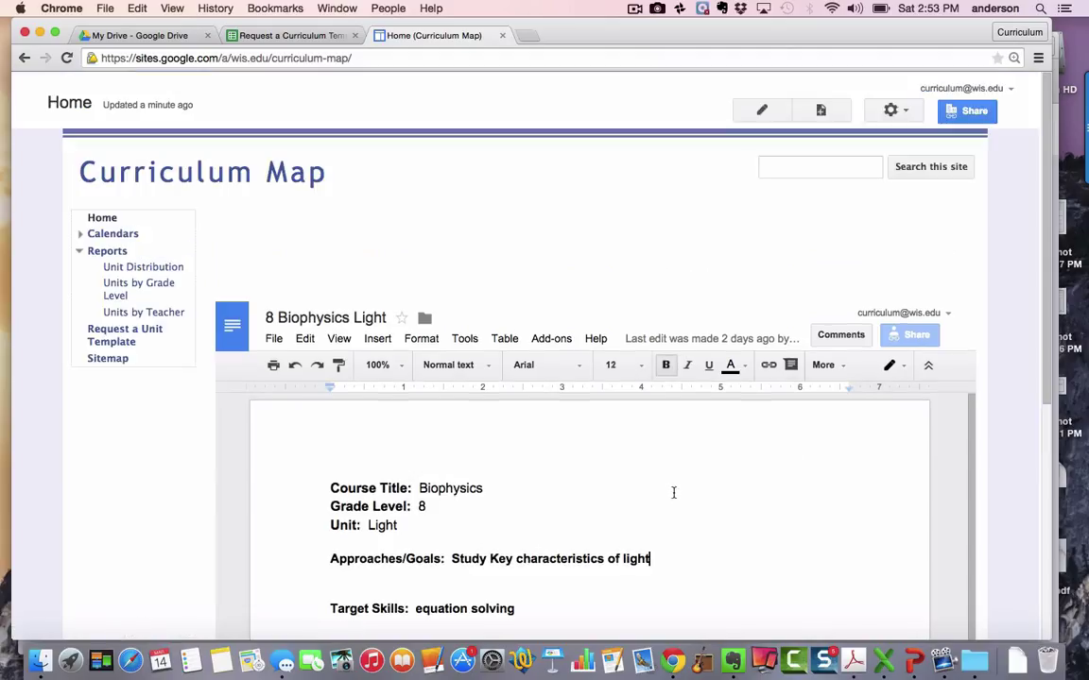
pyautogui.press('Return')
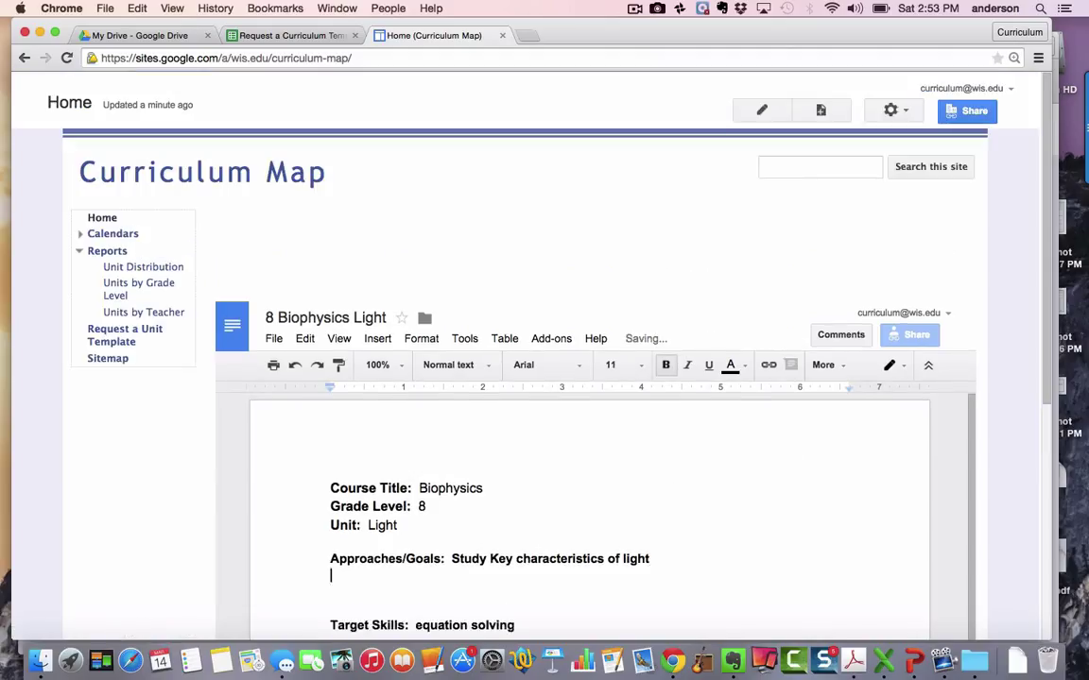
pyautogui.write('typing')
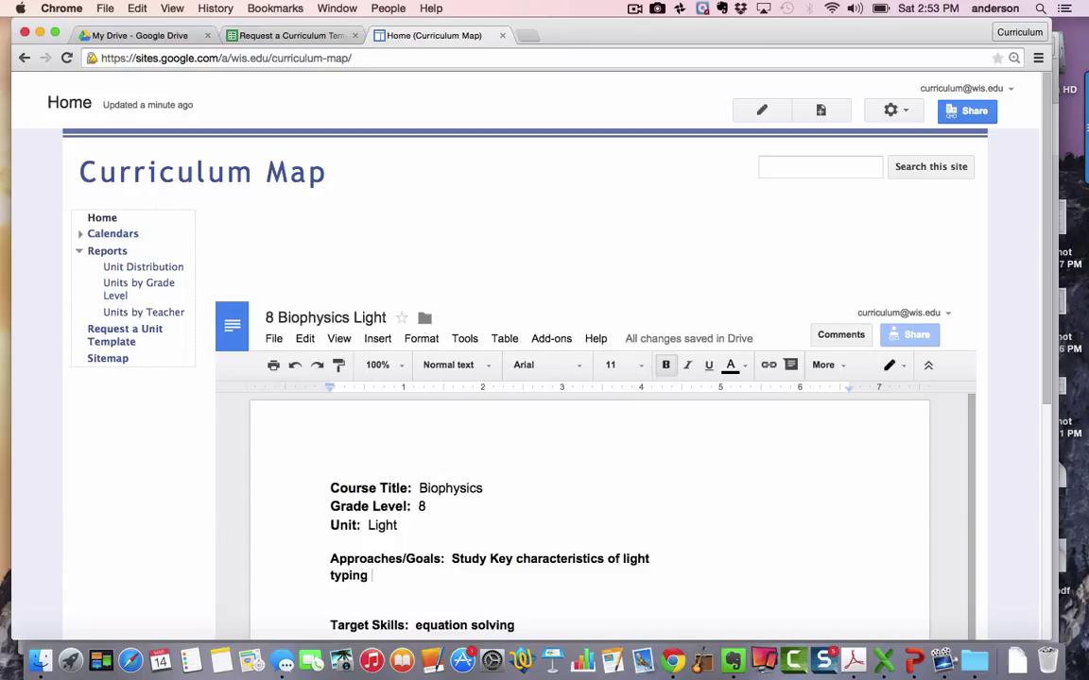
pyautogui.scroll(-4, 706, 540)
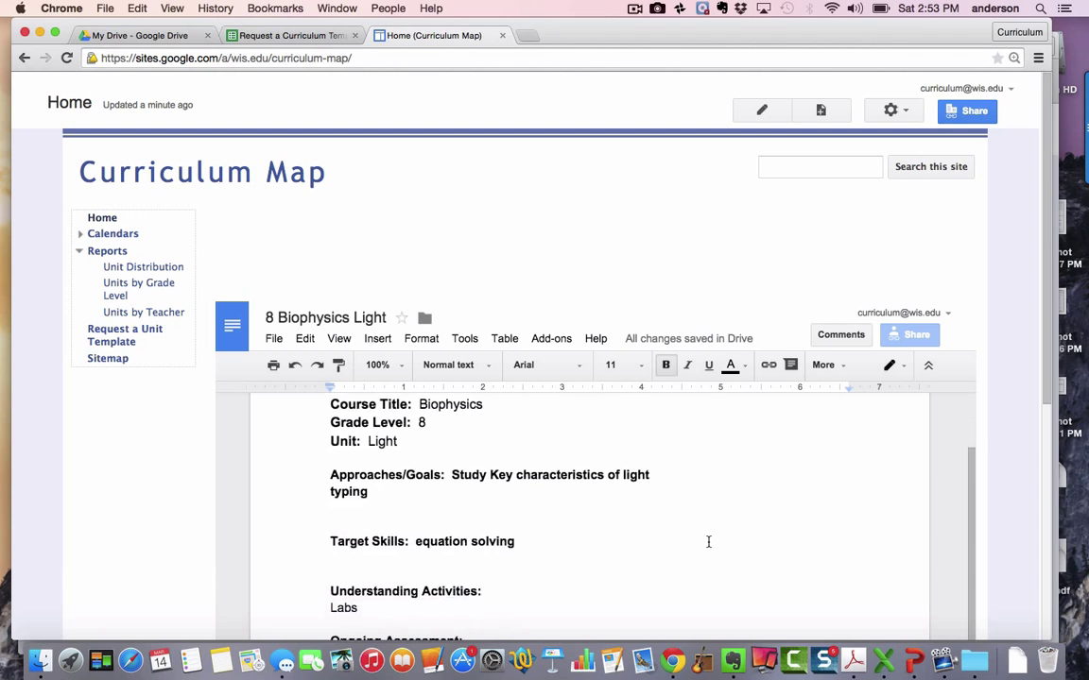
pyautogui.scroll(-3, 708, 542)
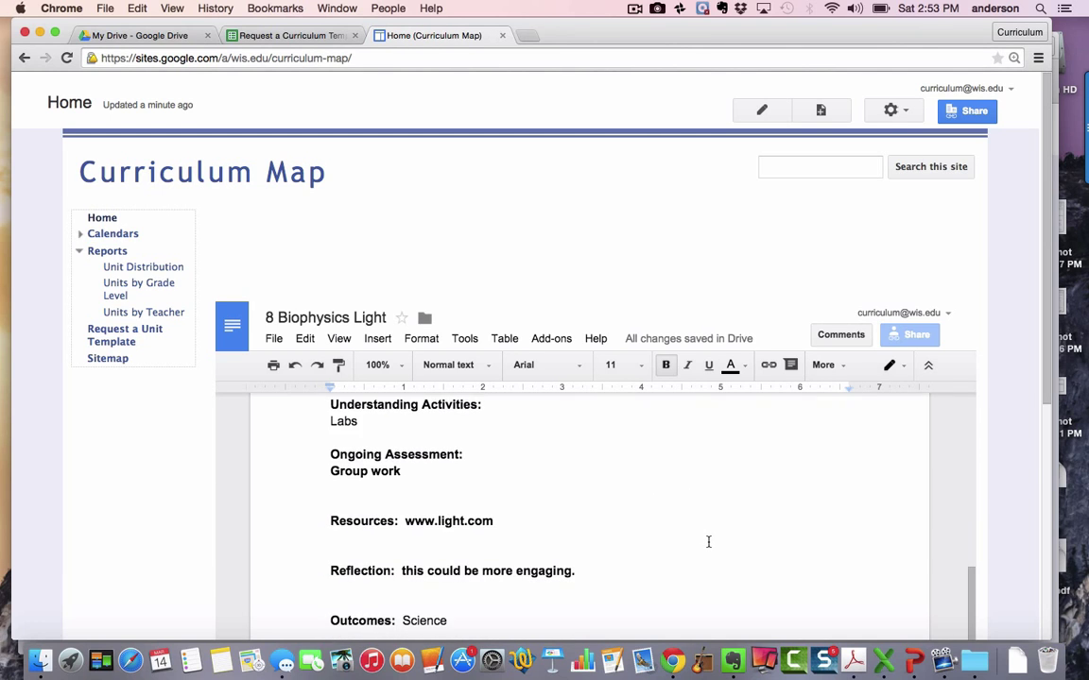
pyautogui.scroll(-3, 708, 542)
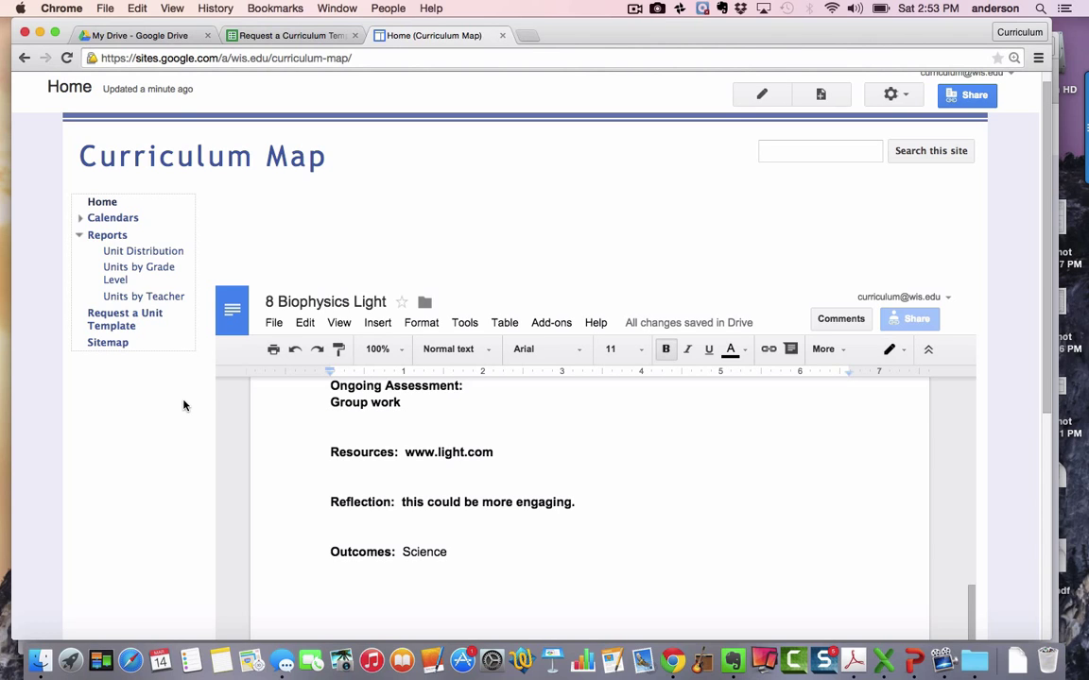
pyautogui.scroll(1, 457, 204)
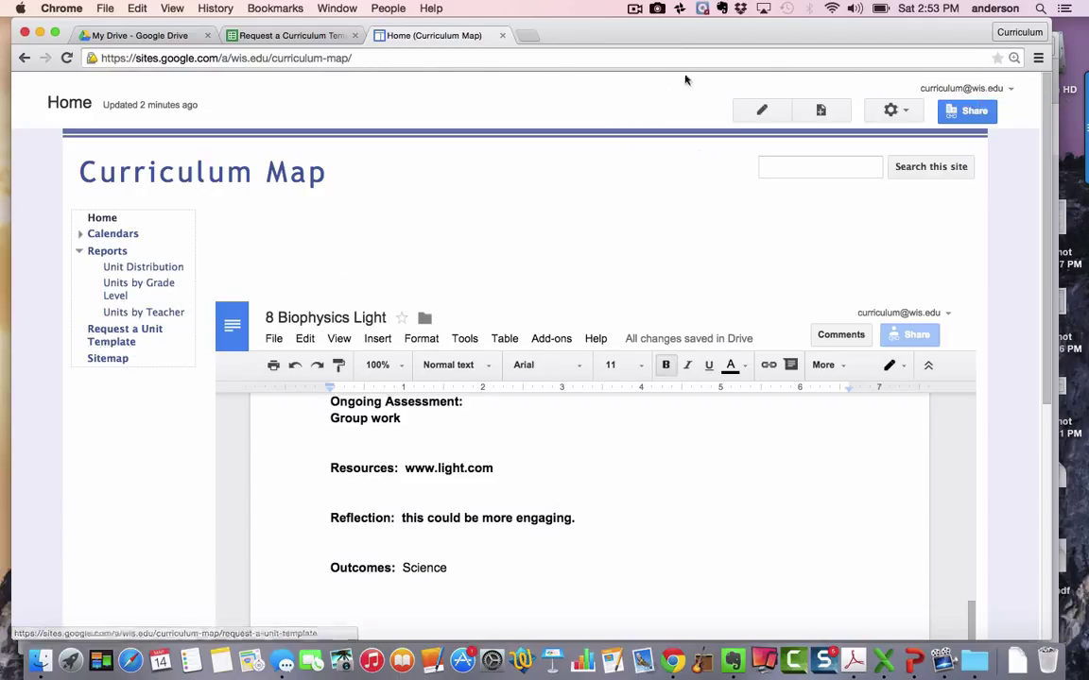
# Bring the Curriculum Map window forward and go to the Request a Unit Template page
pyautogui.moveTo(707, 34); pyautogui.dragTo(622, 49)
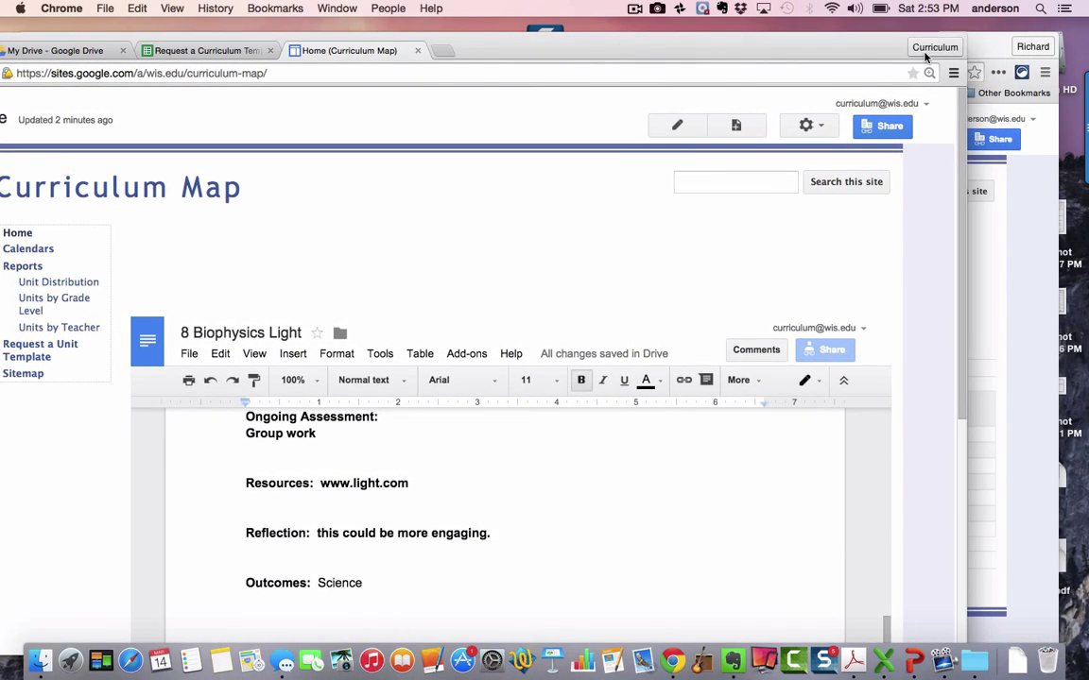
pyautogui.moveTo(984, 49); pyautogui.dragTo(963, 29)
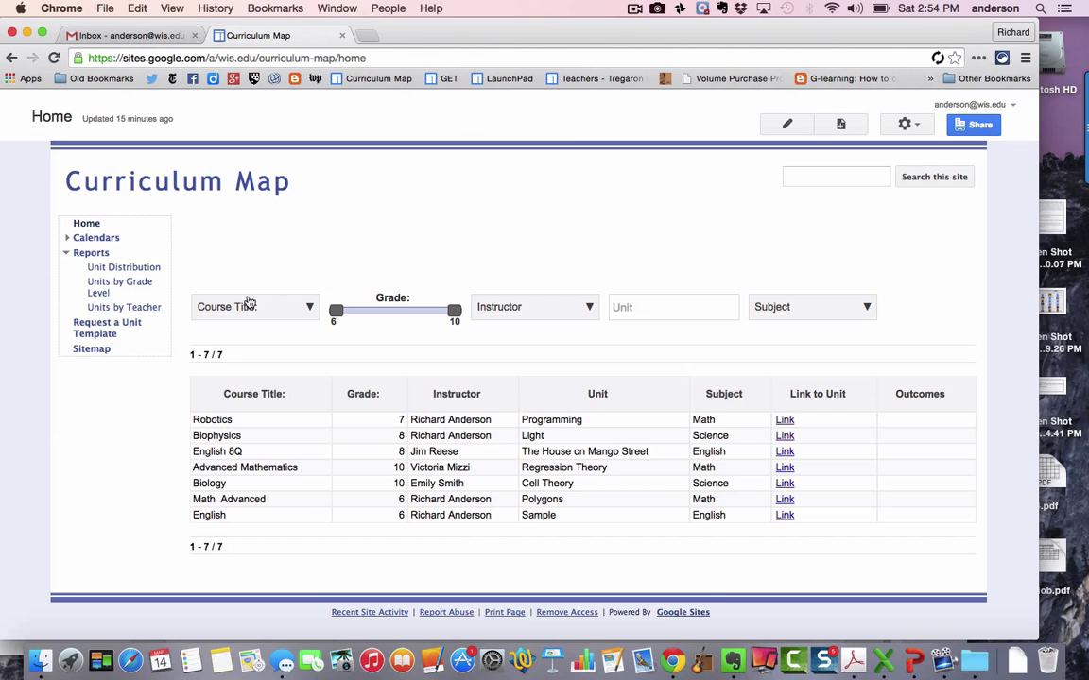
pyautogui.click(92, 330)
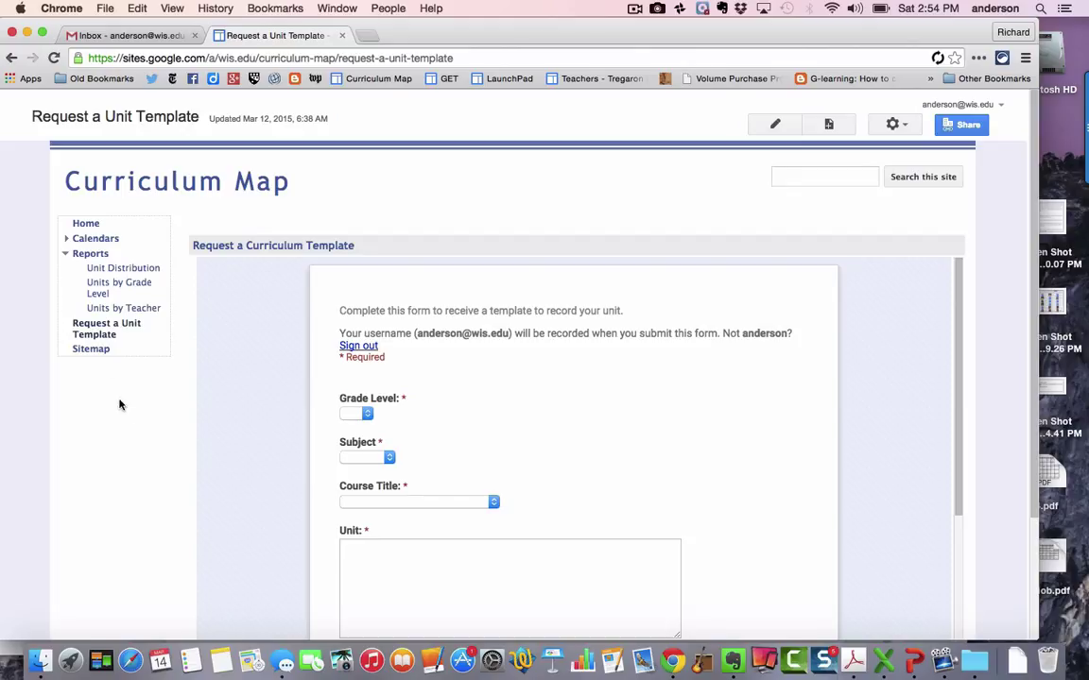
pyautogui.scroll(-3, 472, 444)
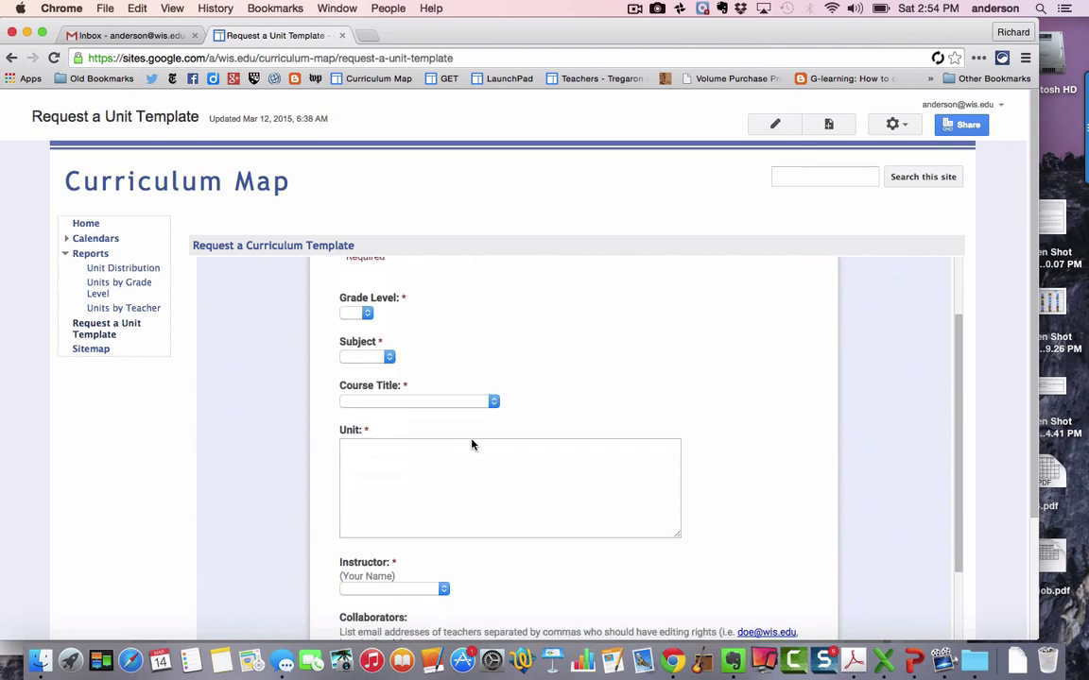
pyautogui.scroll(3, 472, 442)
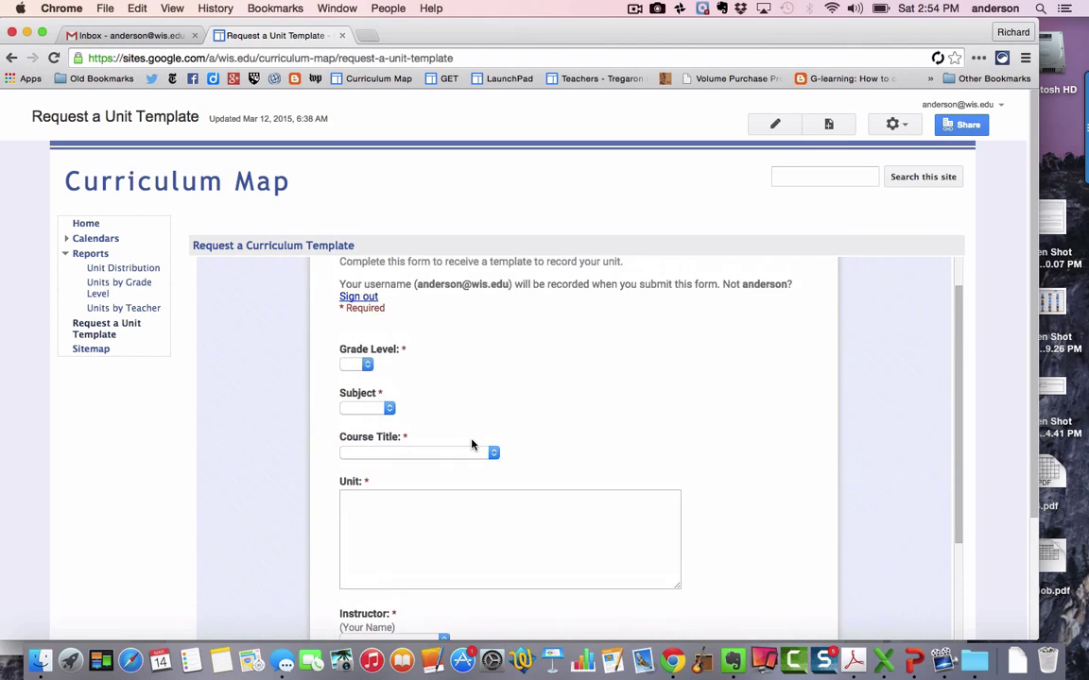
# Set Grade to 6, Subject to Math and Course Title to Math Accelerated
pyautogui.click(367, 377)
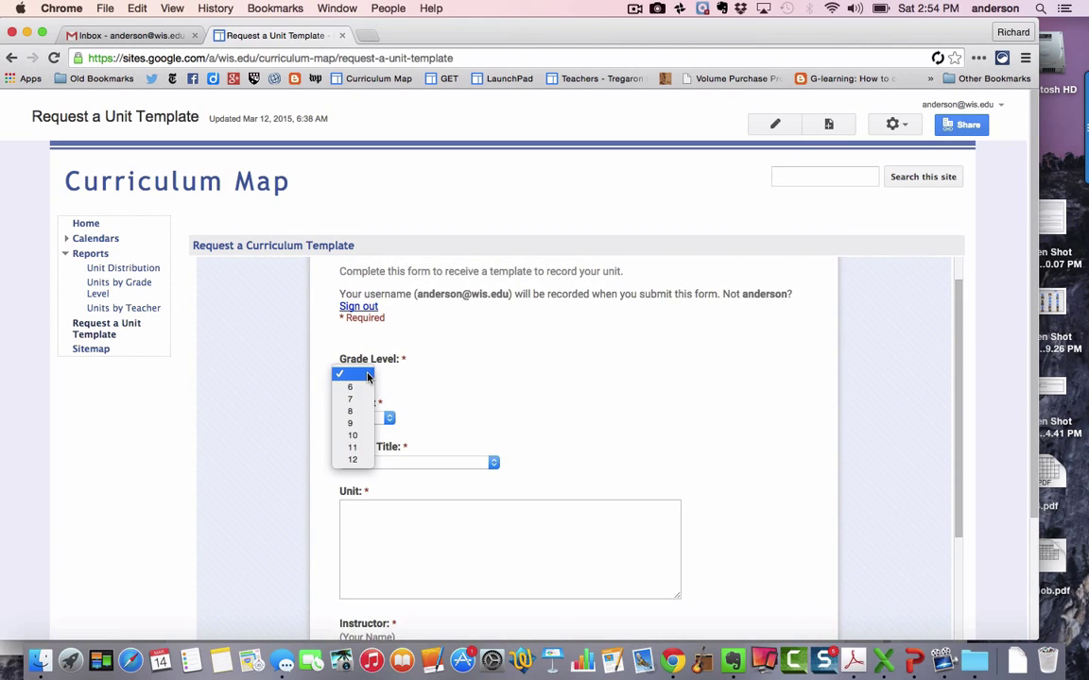
pyautogui.click(366, 386)
pyautogui.click(385, 418)
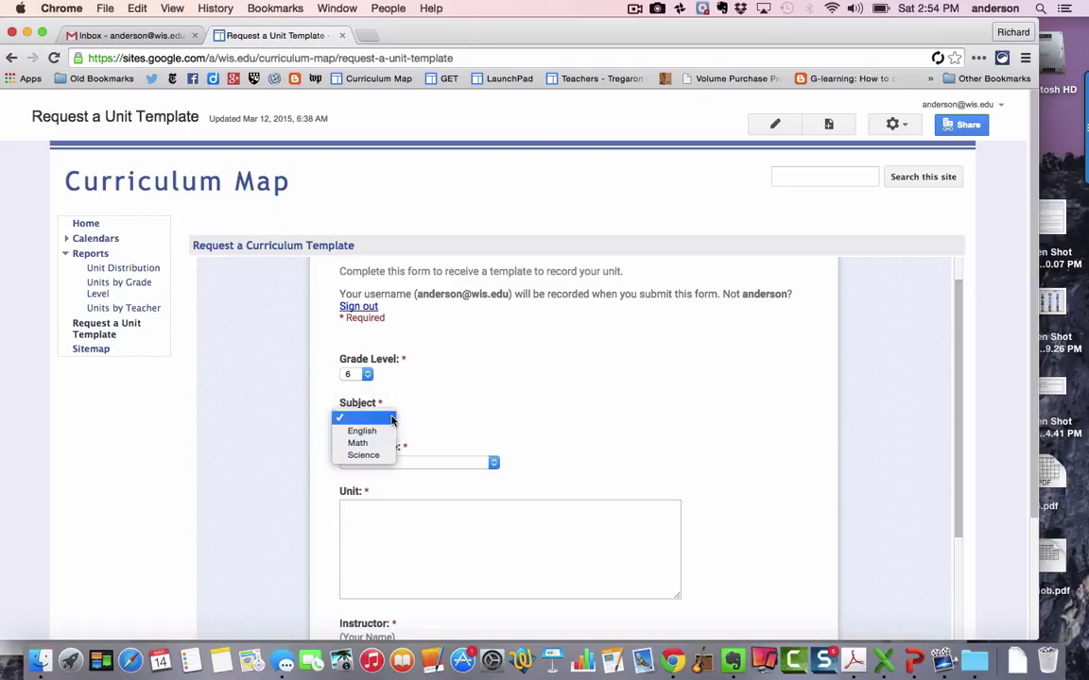
pyautogui.click(383, 443)
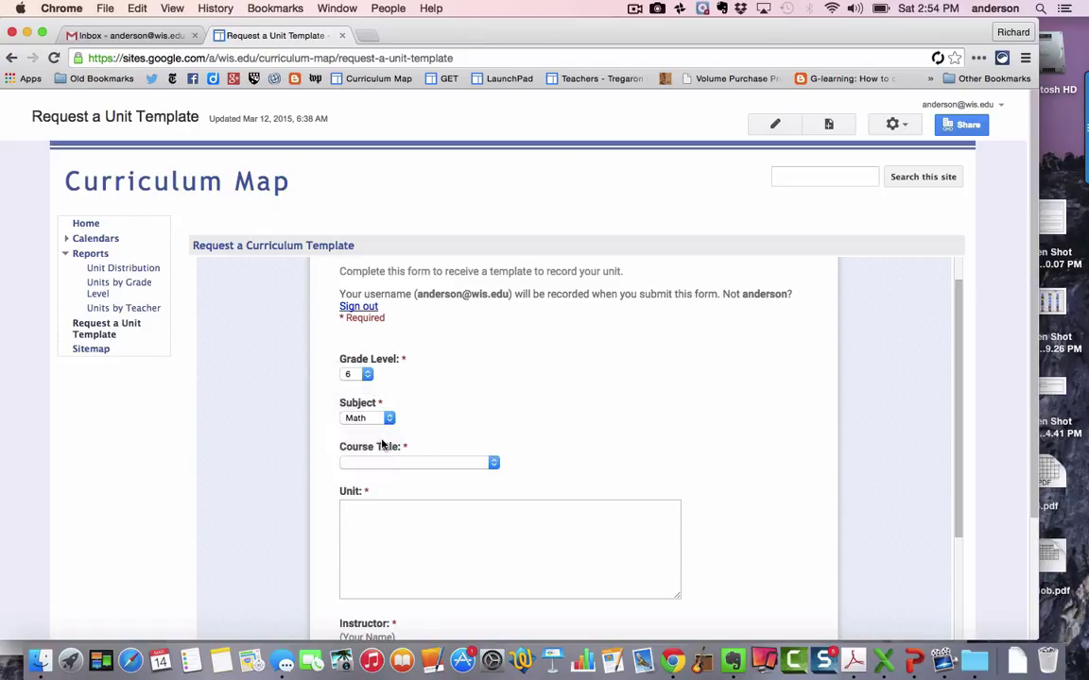
pyautogui.click(493, 465)
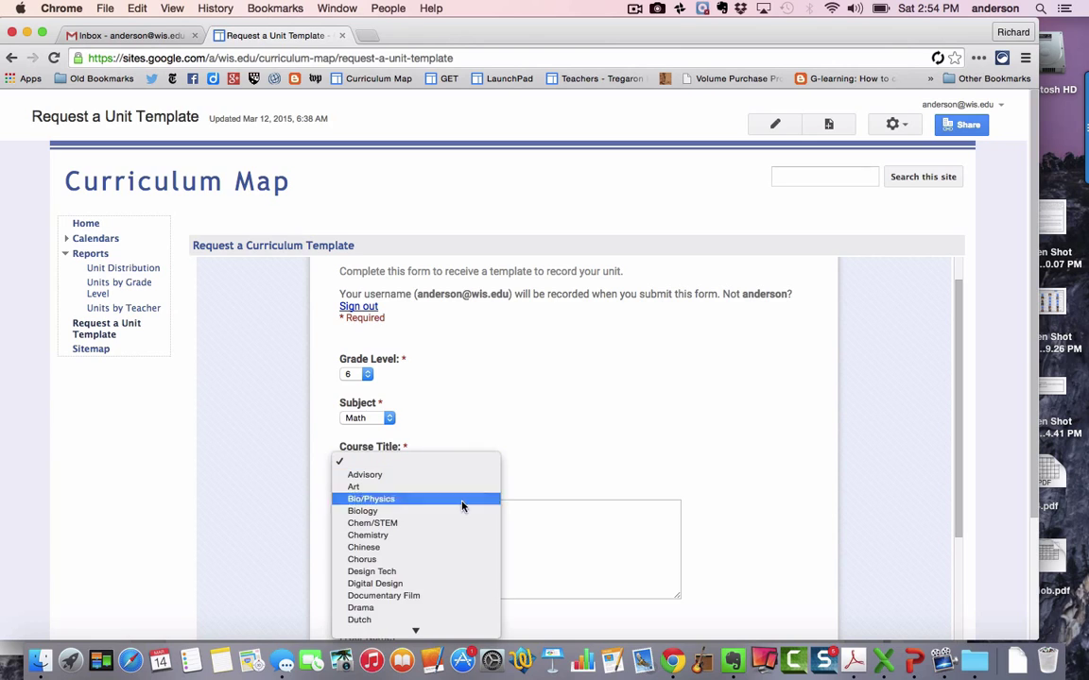
pyautogui.moveTo(401, 635)
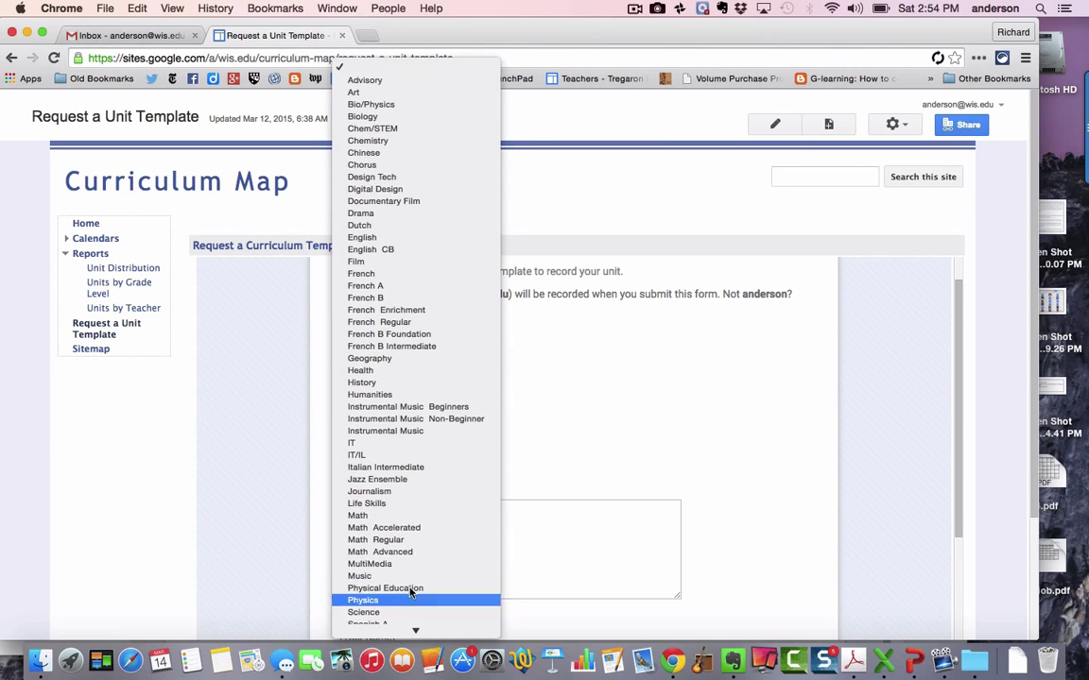
pyautogui.click(424, 528)
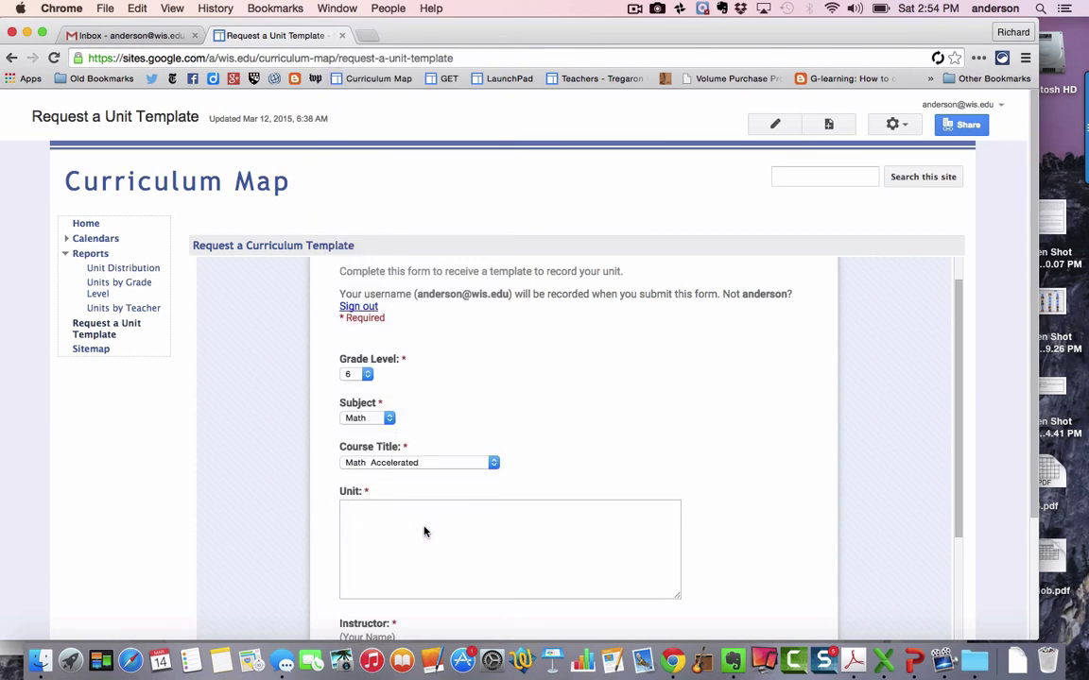
# Enter 'Algebra' as the unit name and select the instructor's own name
pyautogui.scroll(-2, 594, 445)
pyautogui.click(528, 491)
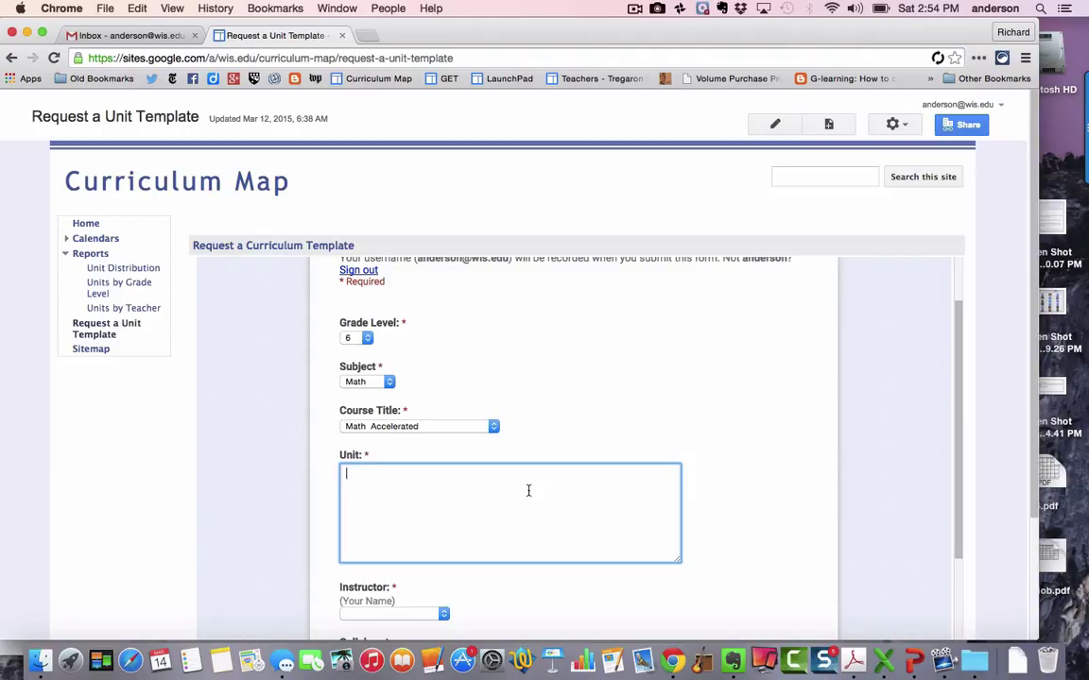
pyautogui.write('Algebra')
pyautogui.scroll(-5, 620, 411)
pyautogui.scroll(-2, 619, 408)
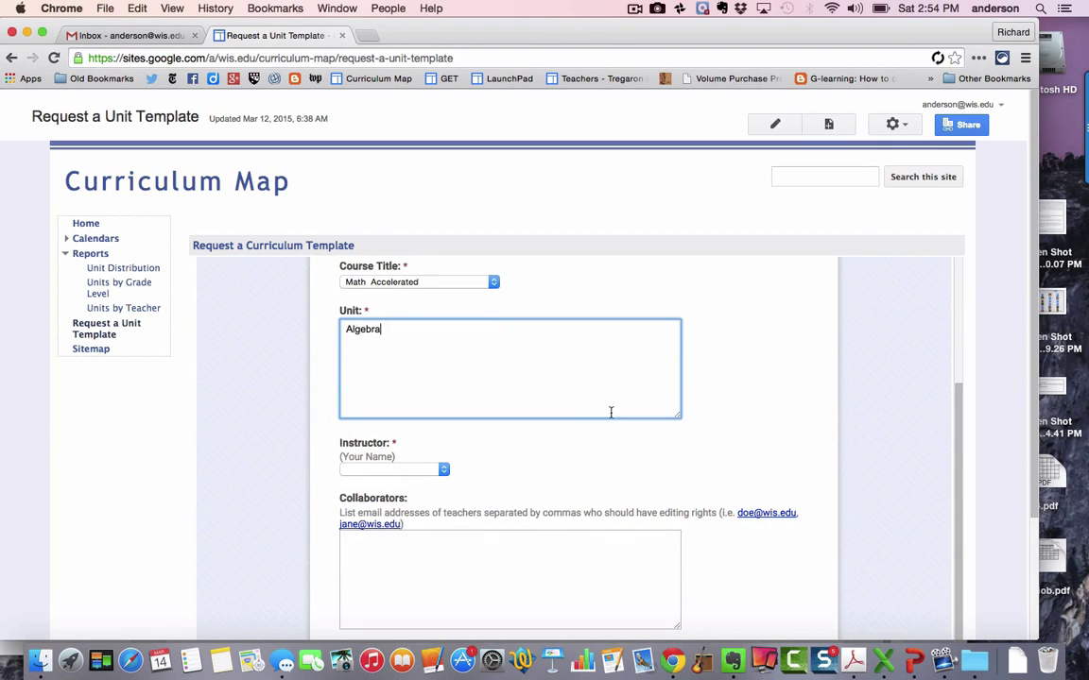
pyautogui.click(442, 469)
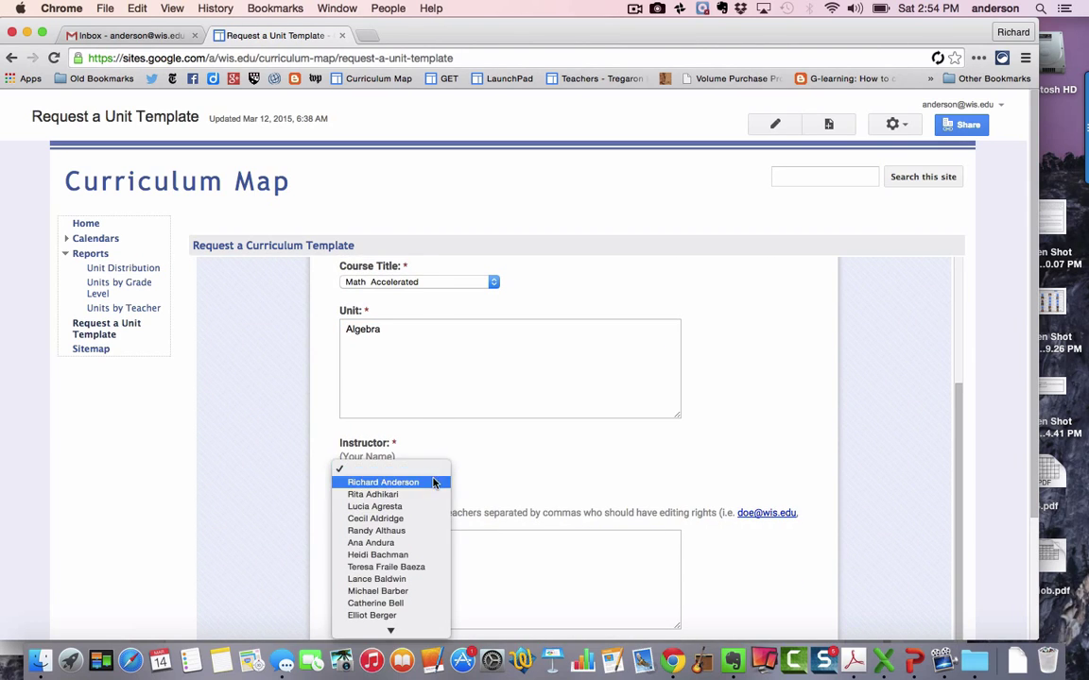
pyautogui.click(434, 483)
pyautogui.scroll(-2, 544, 474)
pyautogui.click(460, 525)
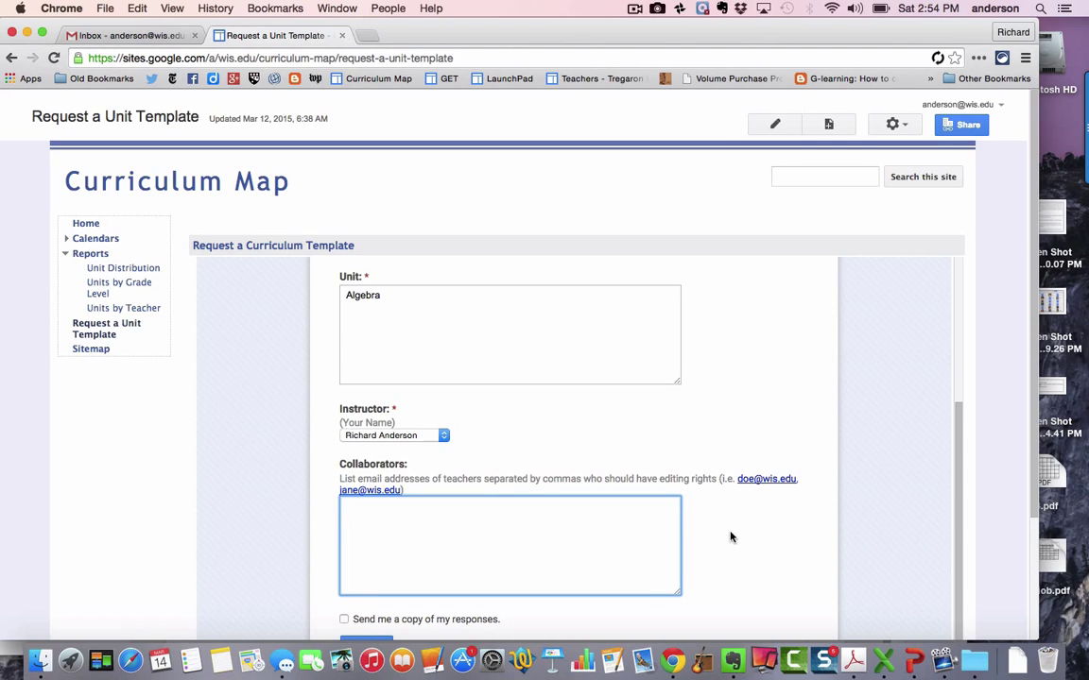
pyautogui.scroll(-3, 730, 537)
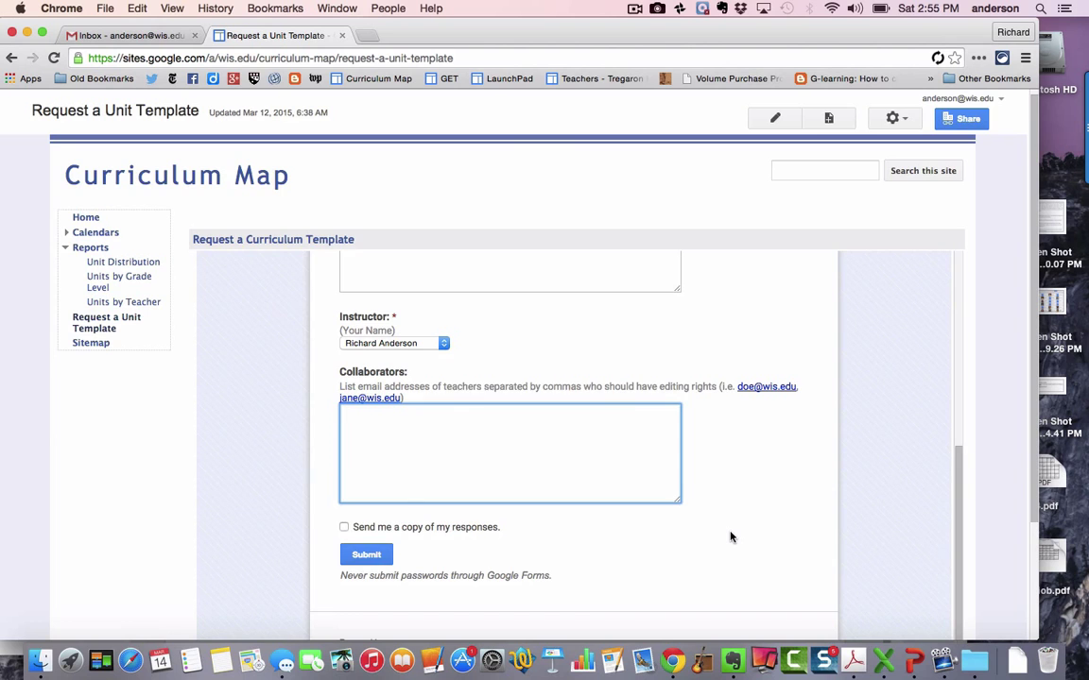
pyautogui.scroll(10, 731, 537)
pyautogui.scroll(-6, 731, 537)
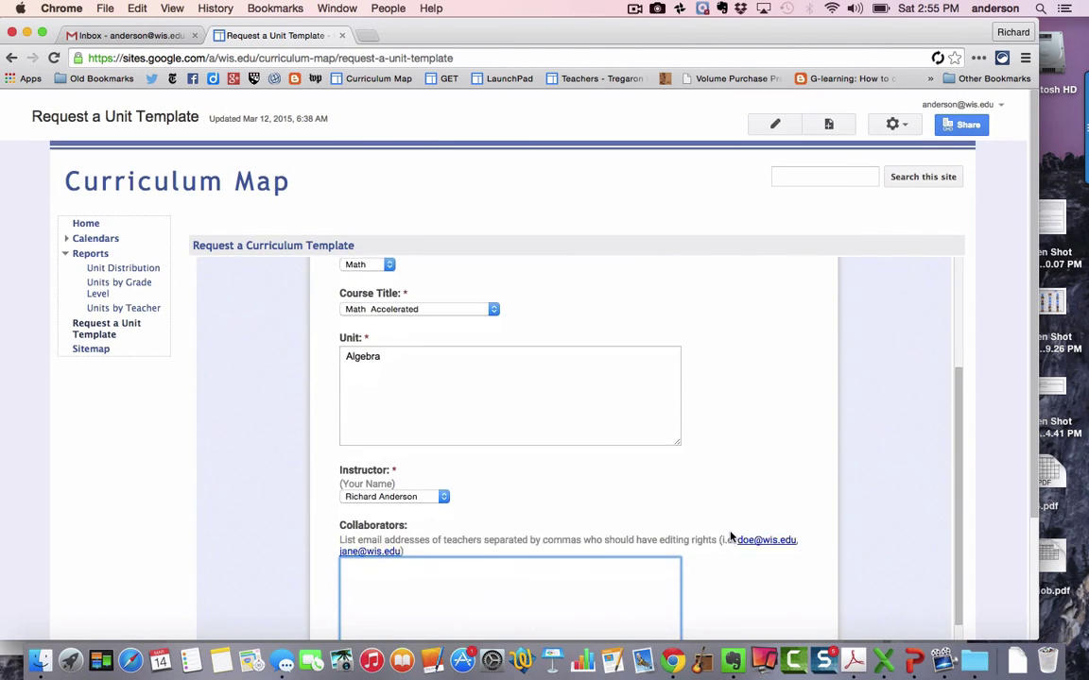
pyautogui.scroll(-3, 730, 537)
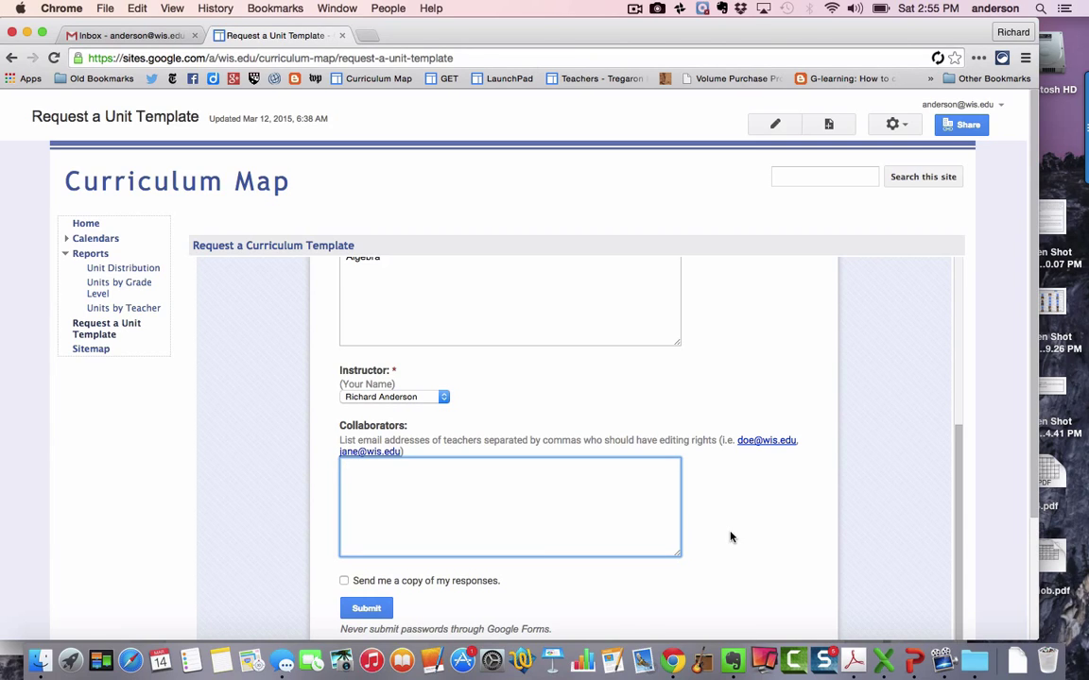
# Submit the template request, reload Gmail and open the 'Template for 6 Math Accelerated Algebra' email
pyautogui.click(367, 610)
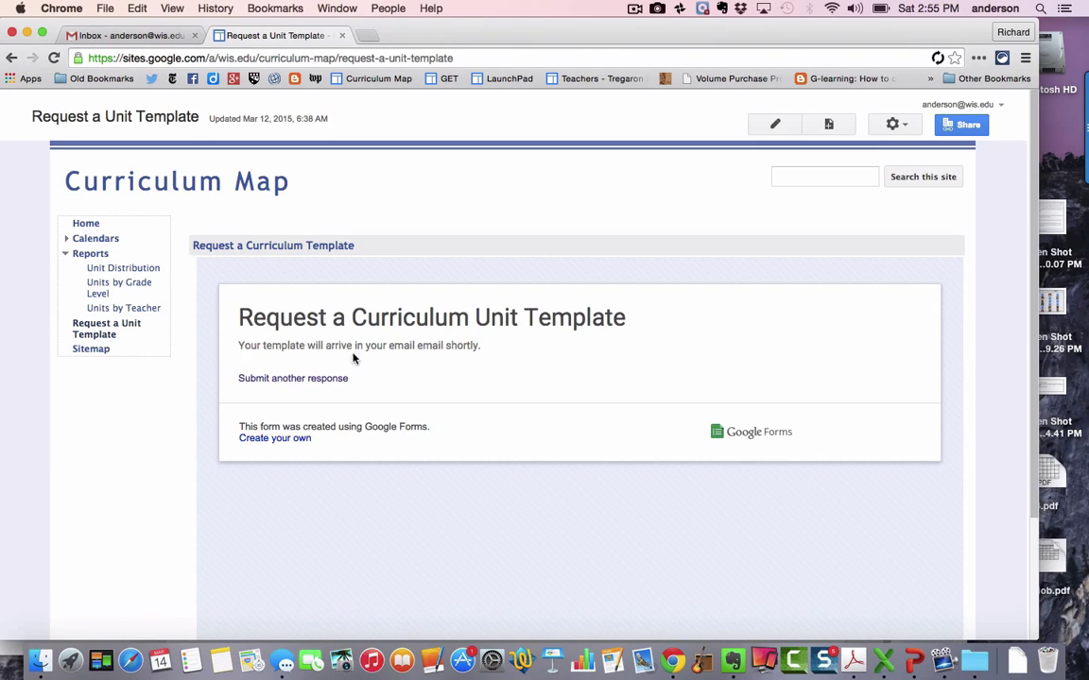
pyautogui.click(135, 36)
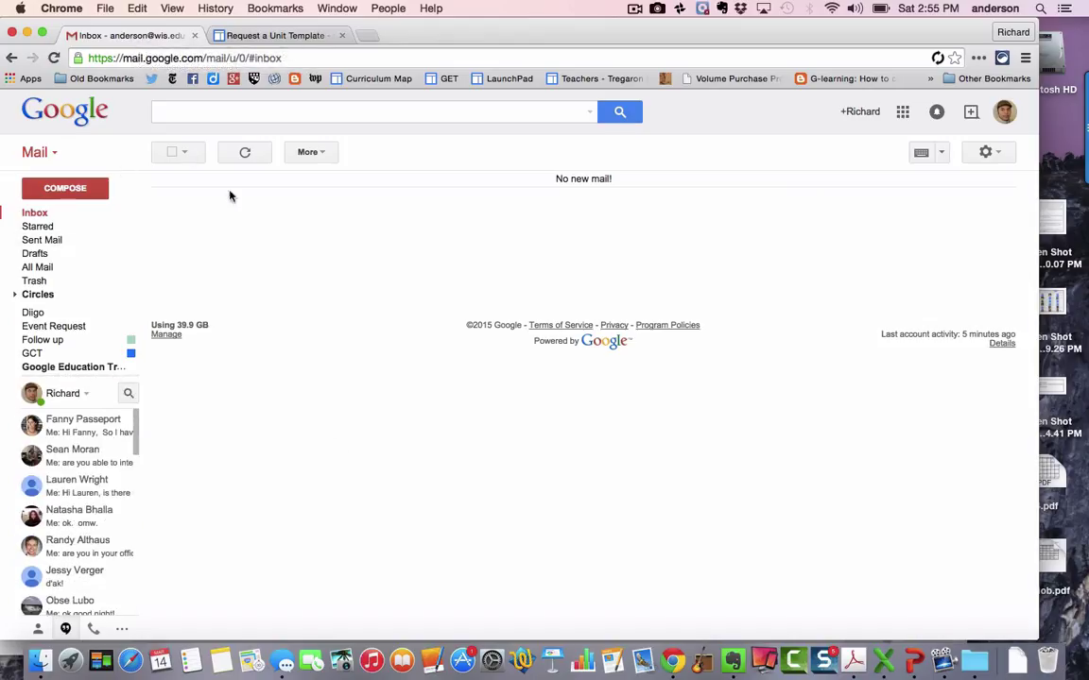
pyautogui.click(56, 59)
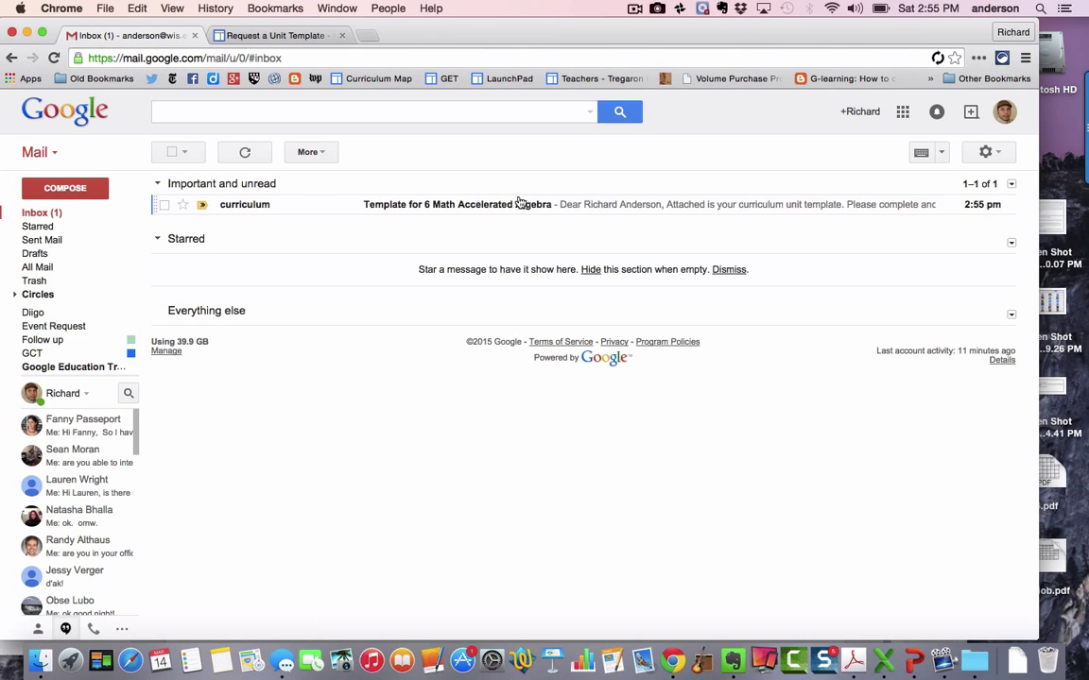
pyautogui.click(626, 208)
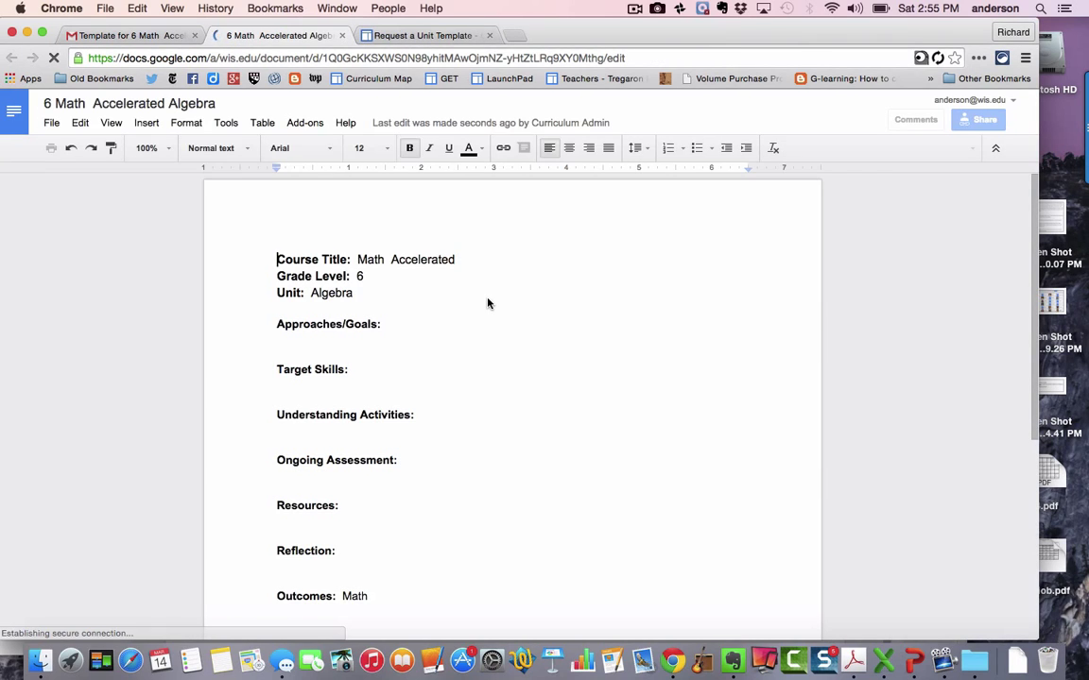
# Type sample text after the Approaches/Goals heading in the 6 Math Accelerated Algebra document
pyautogui.click(387, 327)
pyautogui.write('kdjfdsljfldsjfldsjfjdfdsjf')
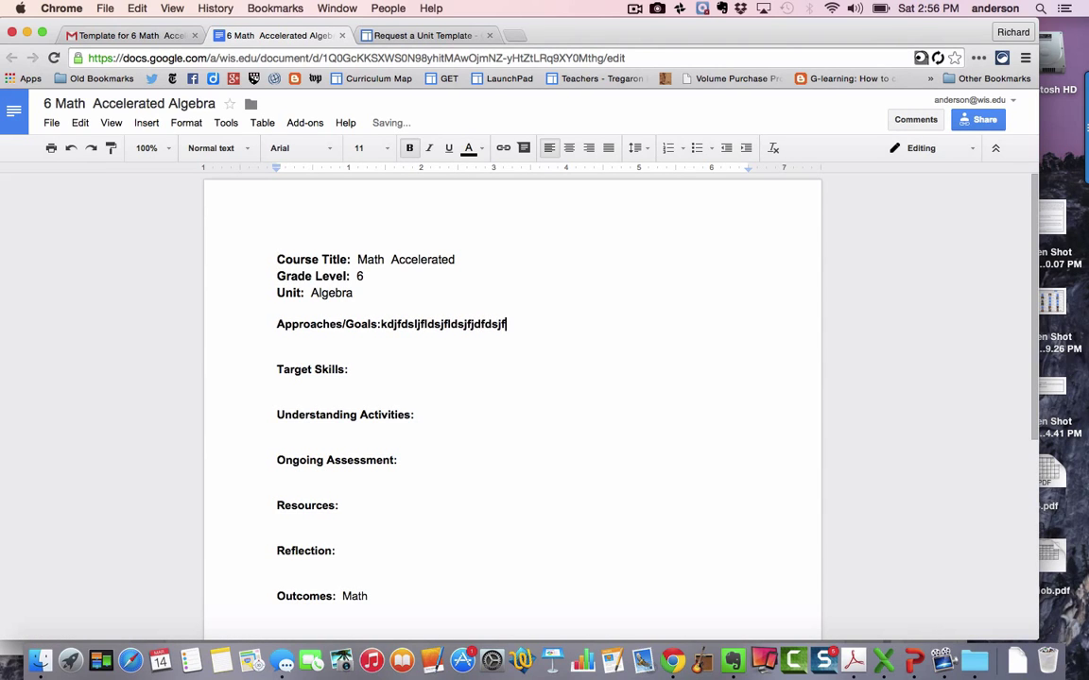
pyautogui.scroll(-3, 388, 326)
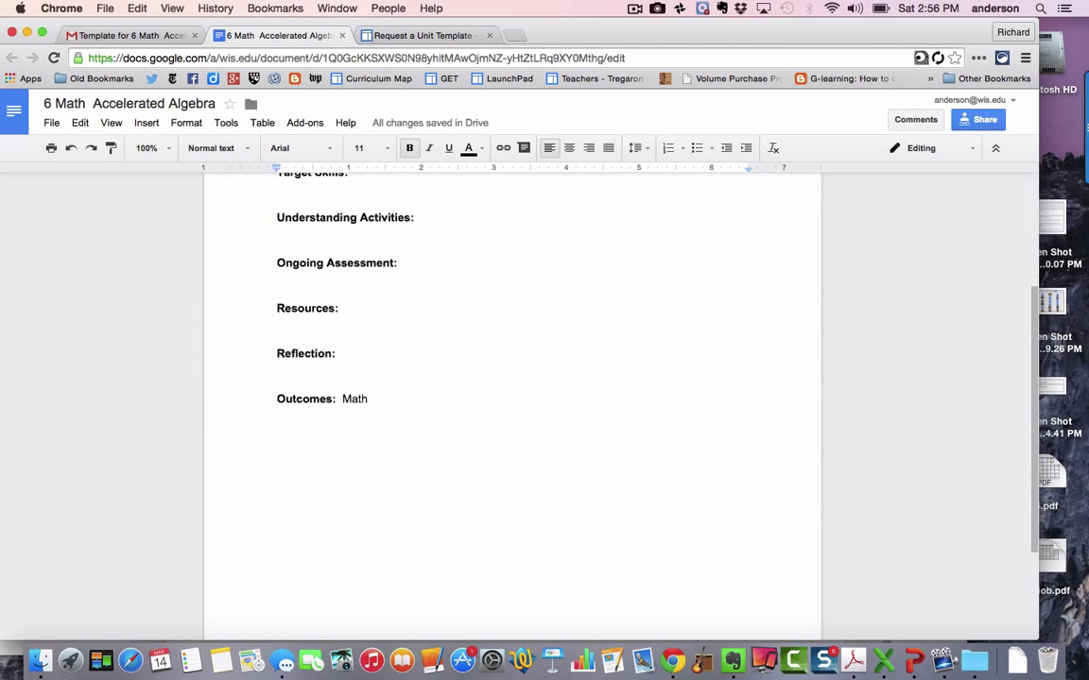
pyautogui.scroll(3, 388, 326)
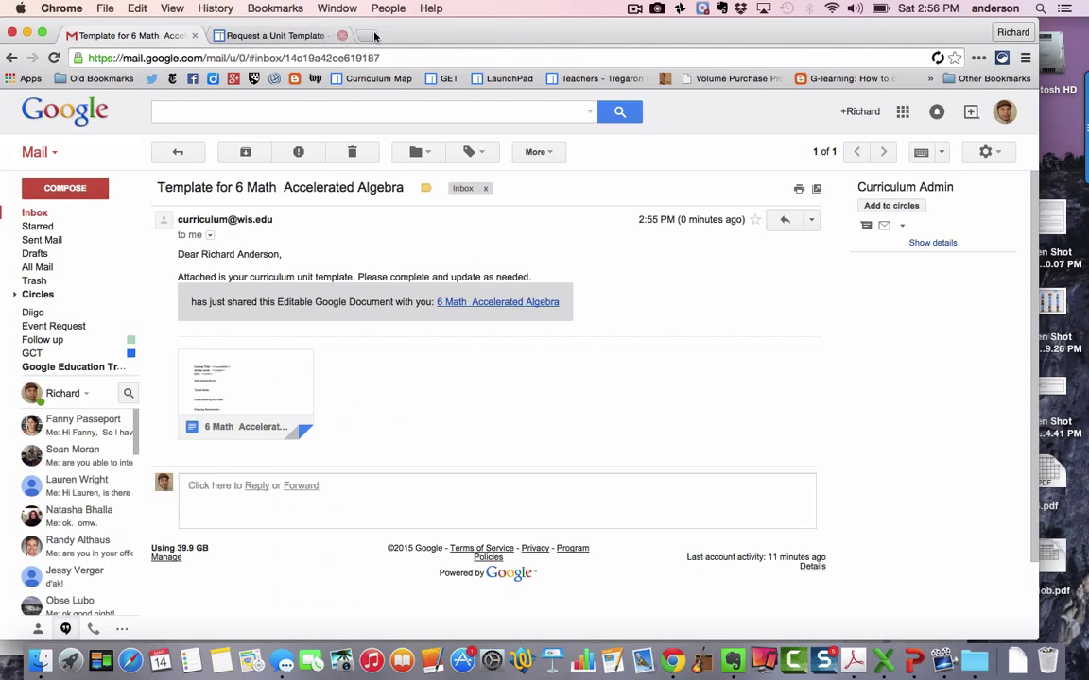
# Close the unit document, bring the Curriculum Map window forward and reload its home page
pyautogui.click(342, 35)
pyautogui.moveTo(622, 34); pyautogui.dragTo(707, 148)
pyautogui.click(633, 47)
pyautogui.moveTo(633, 47); pyautogui.dragTo(737, 32)
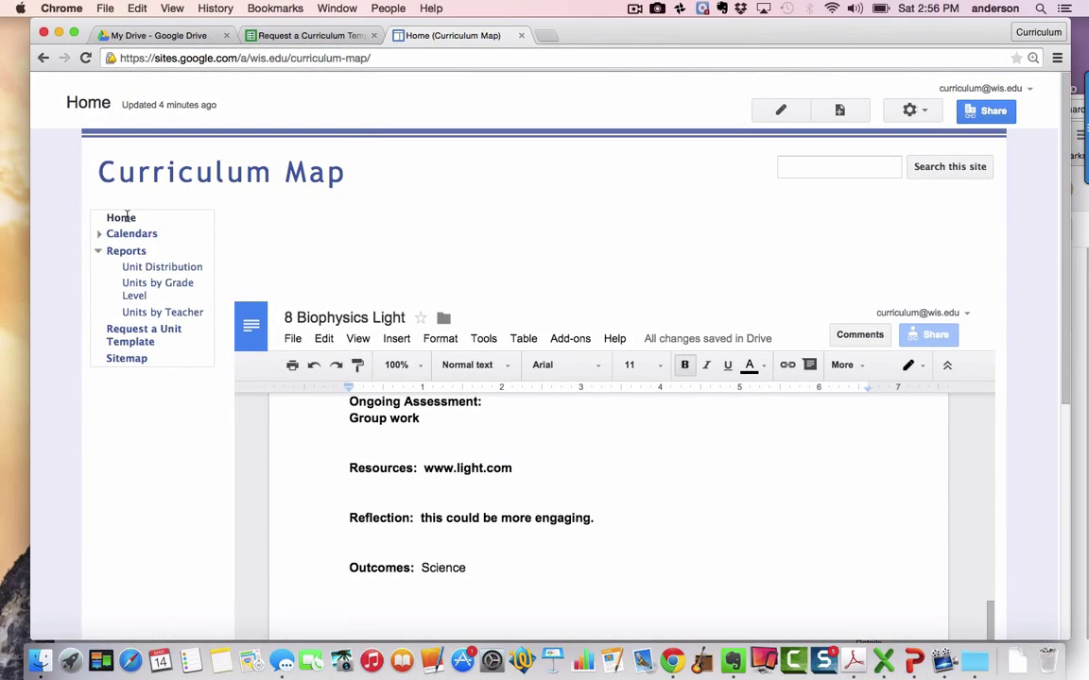
pyautogui.click(125, 172)
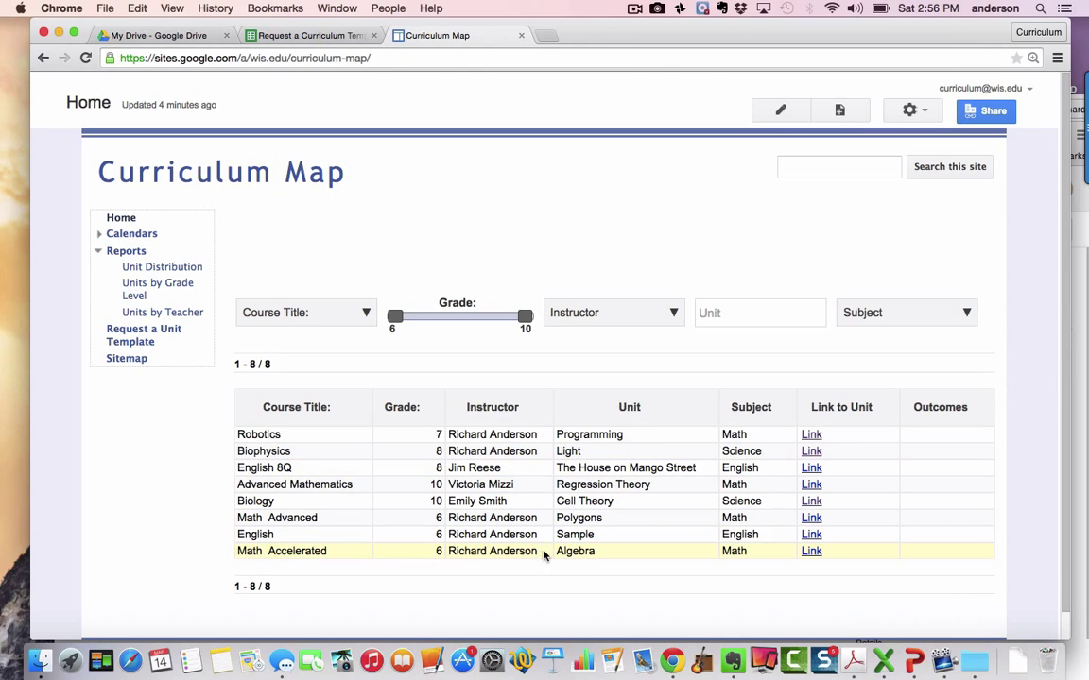
# Check the new Math Accelerated Algebra unit's linked document, then return to the units table
pyautogui.click(812, 552)
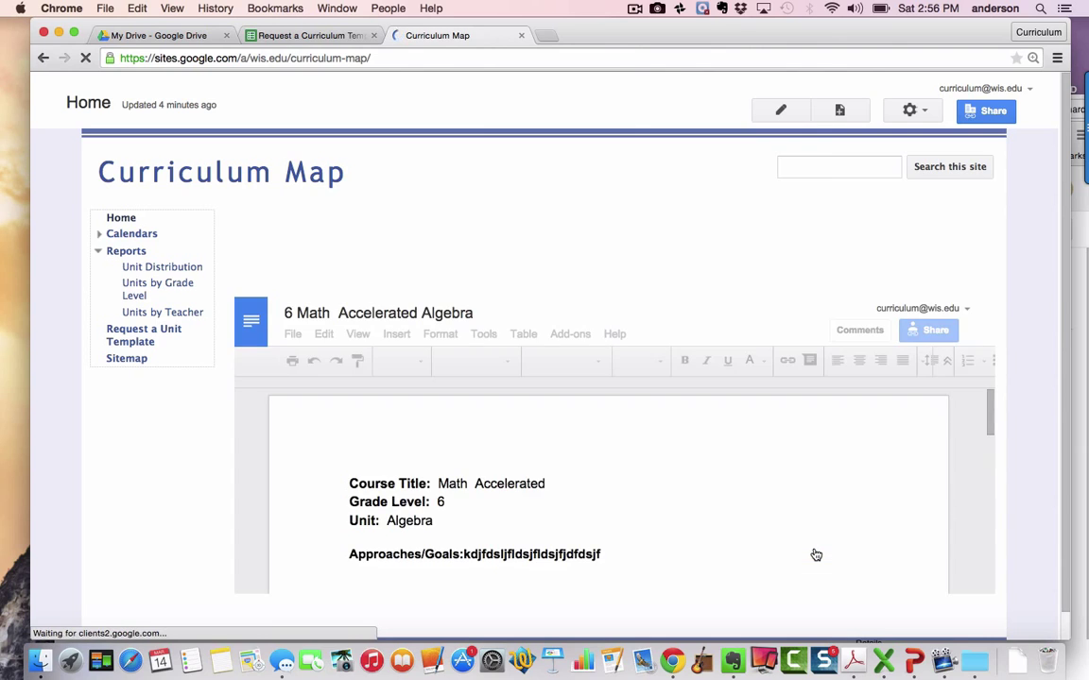
pyautogui.scroll(-4, 662, 510)
pyautogui.scroll(1, 567, 473)
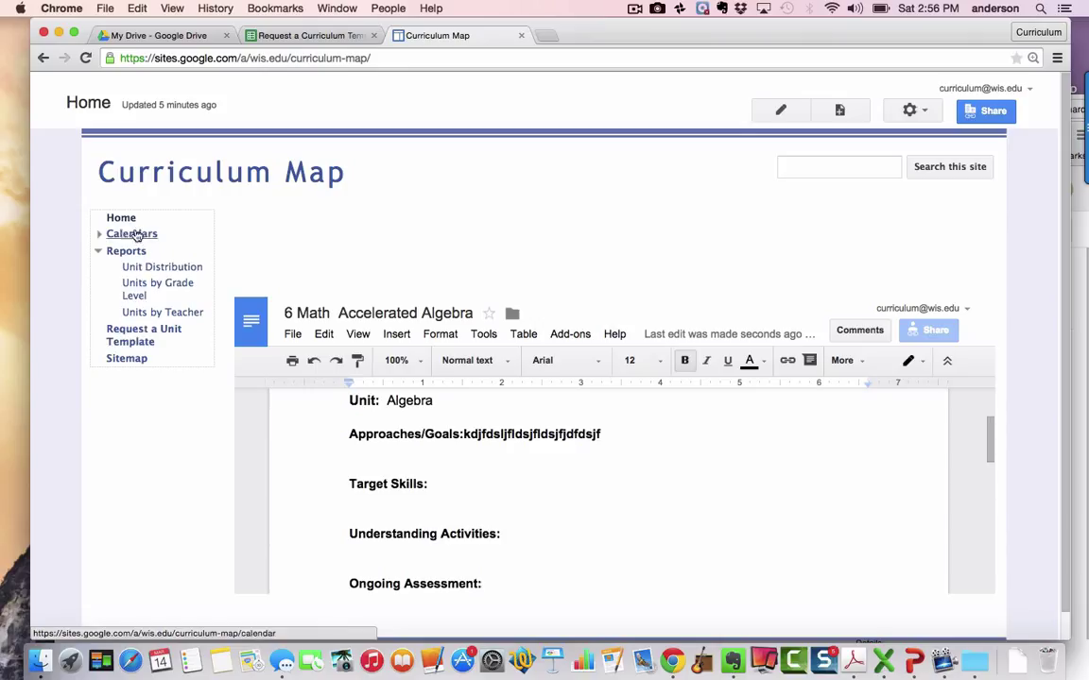
pyautogui.click(149, 174)
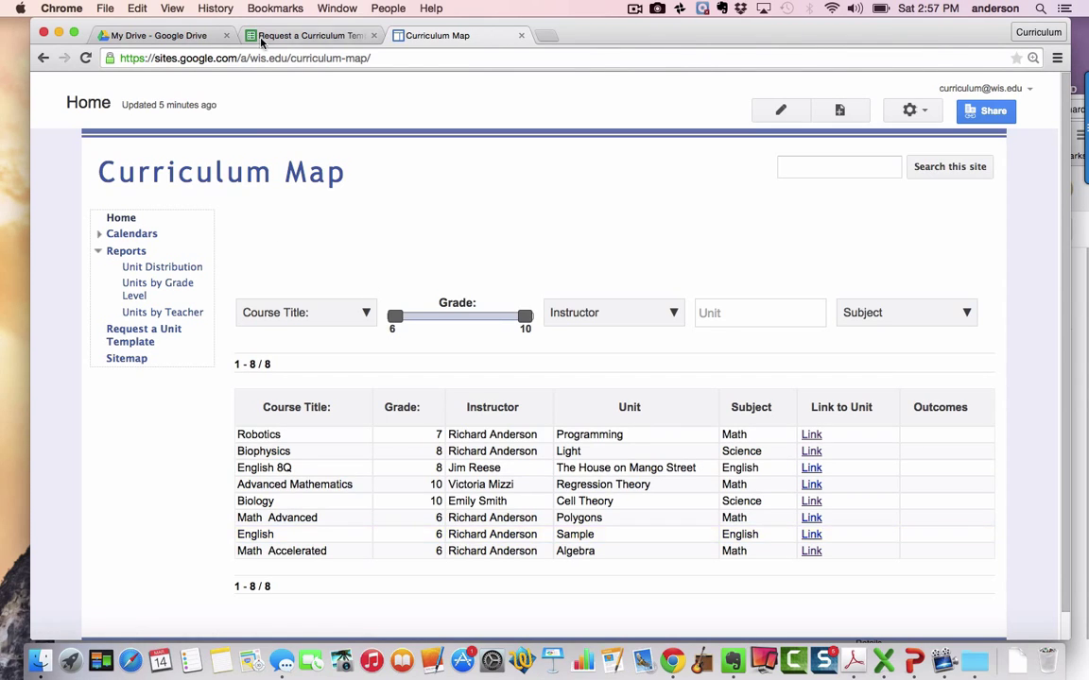
# Switch to My Drive and open the Curriculum Submissions folder
pyautogui.click(182, 36)
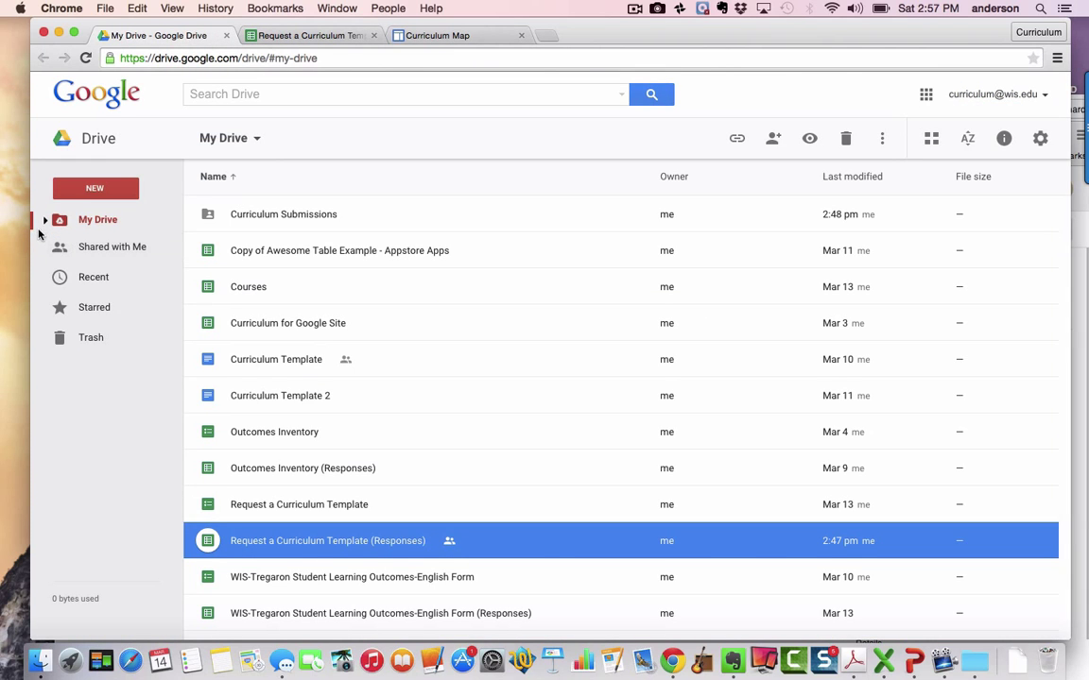
pyautogui.click(283, 215)
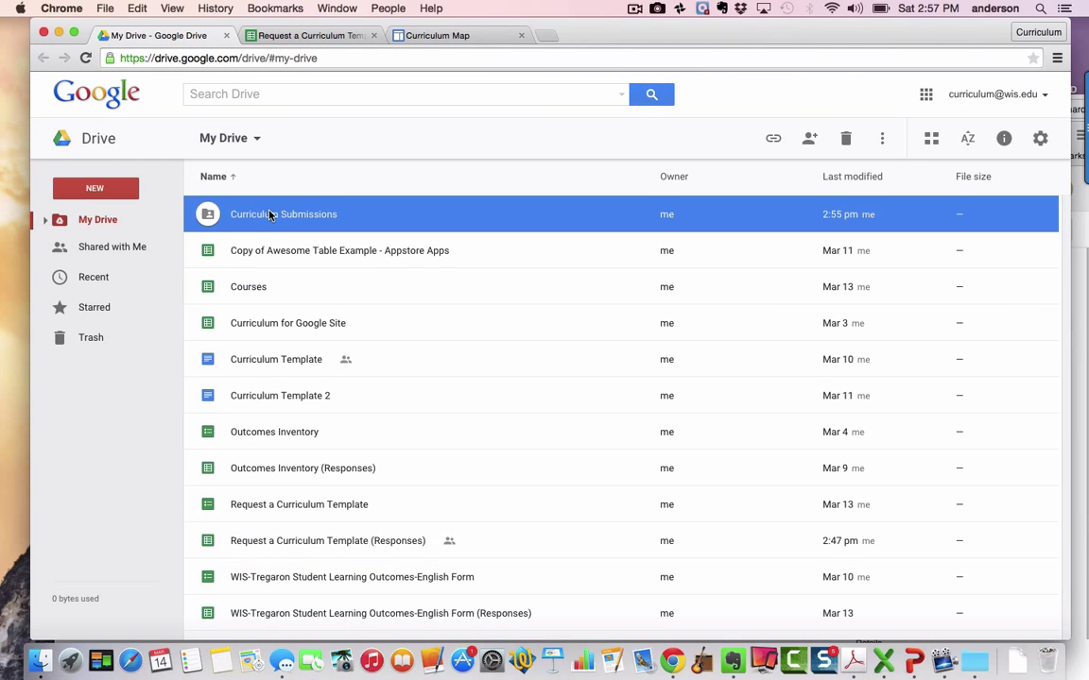
pyautogui.doubleClick(268, 214)
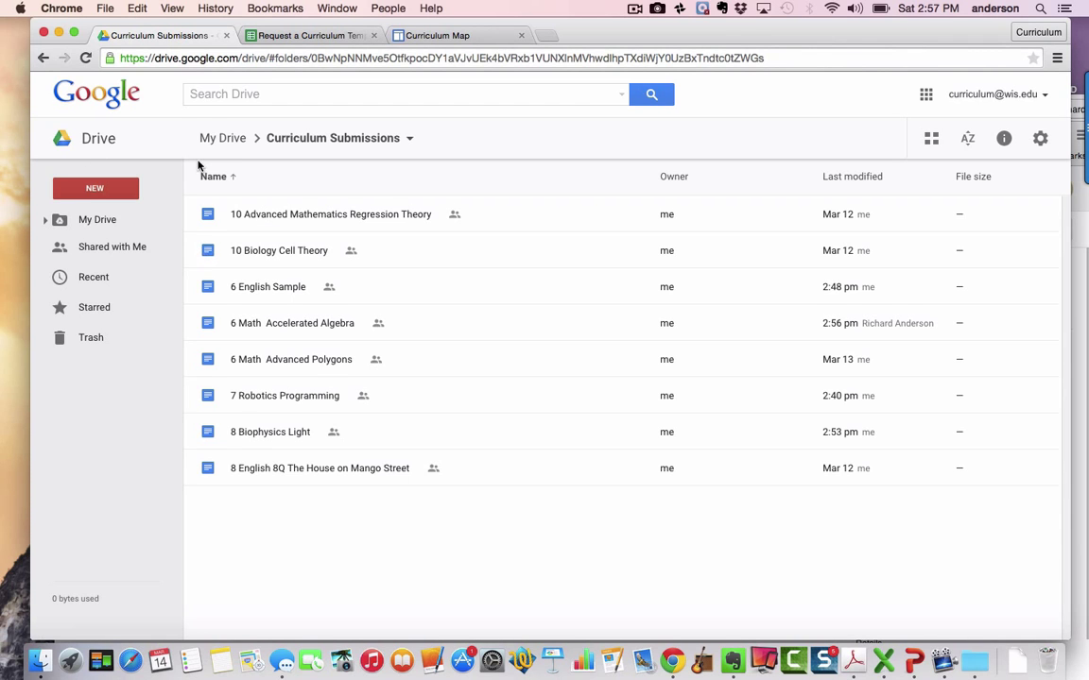
# Scroll across the Request a Curriculum Template (Responses) rows, glance at the Curriculum Map, then return
pyautogui.click(314, 36)
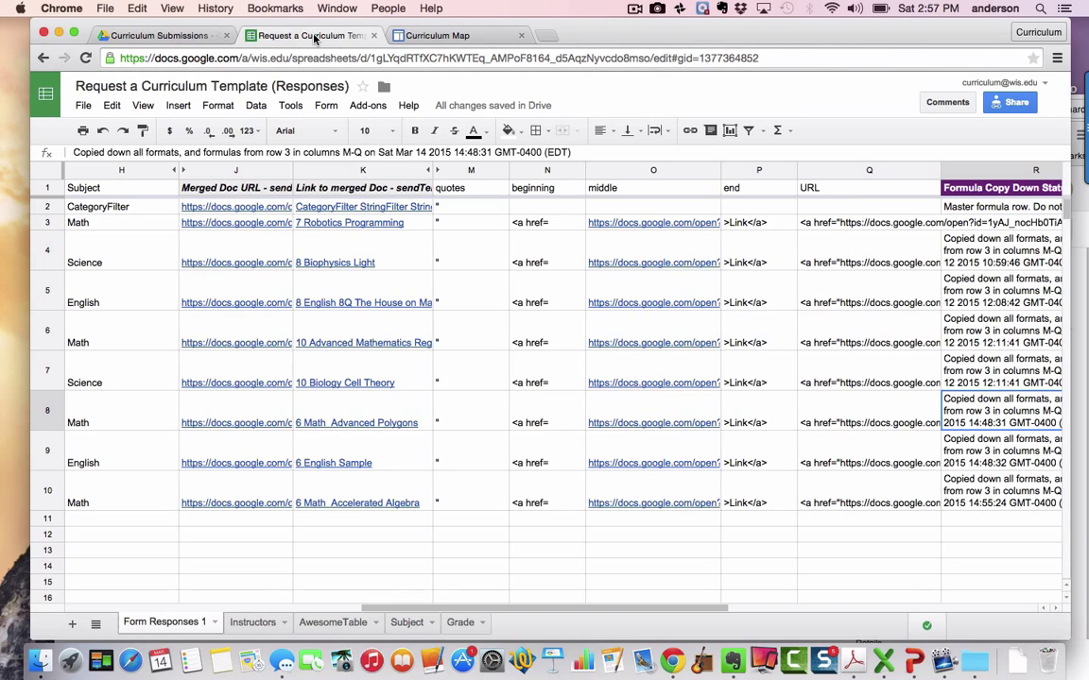
pyautogui.hscroll(-2, 614, 612)
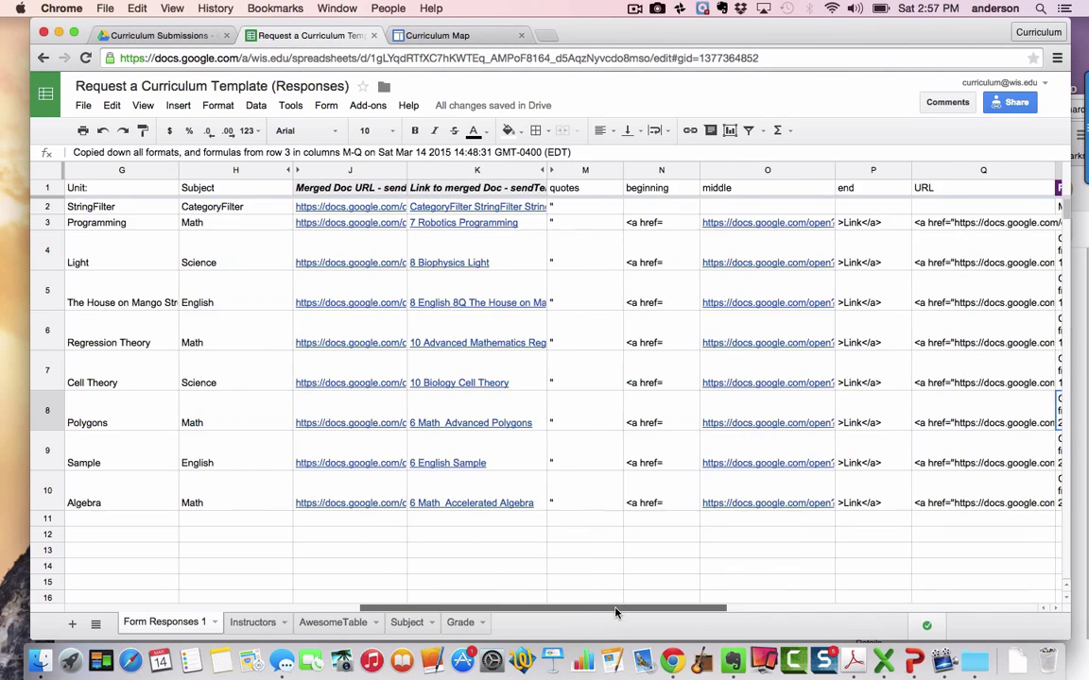
pyautogui.moveTo(614, 612); pyautogui.dragTo(312, 609)
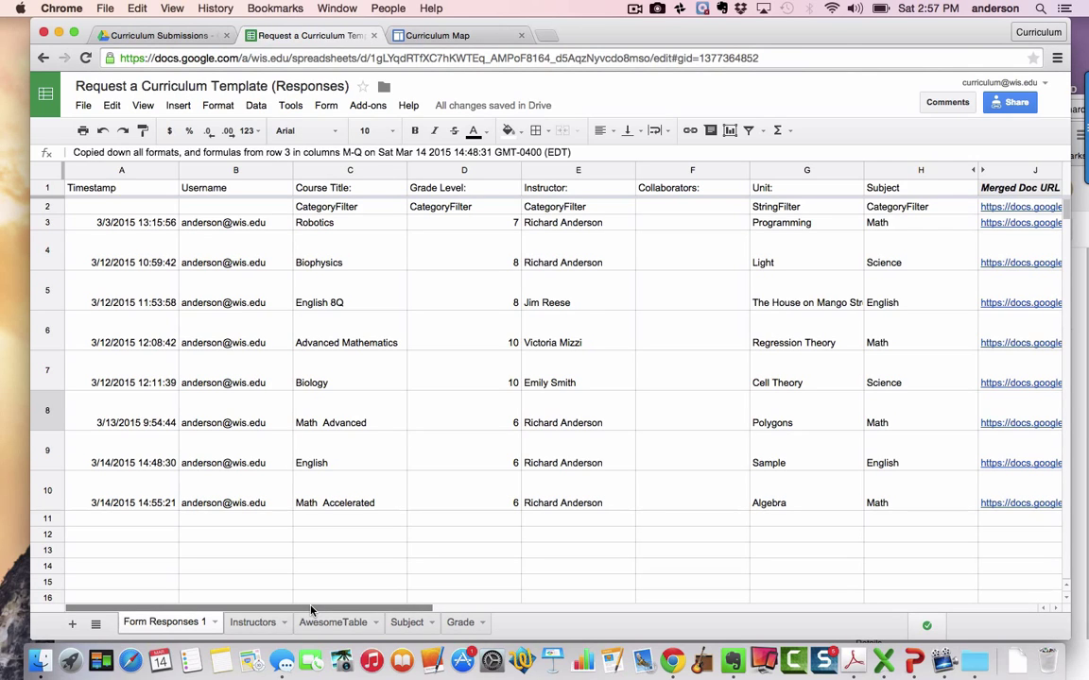
pyautogui.moveTo(312, 609); pyautogui.dragTo(534, 607)
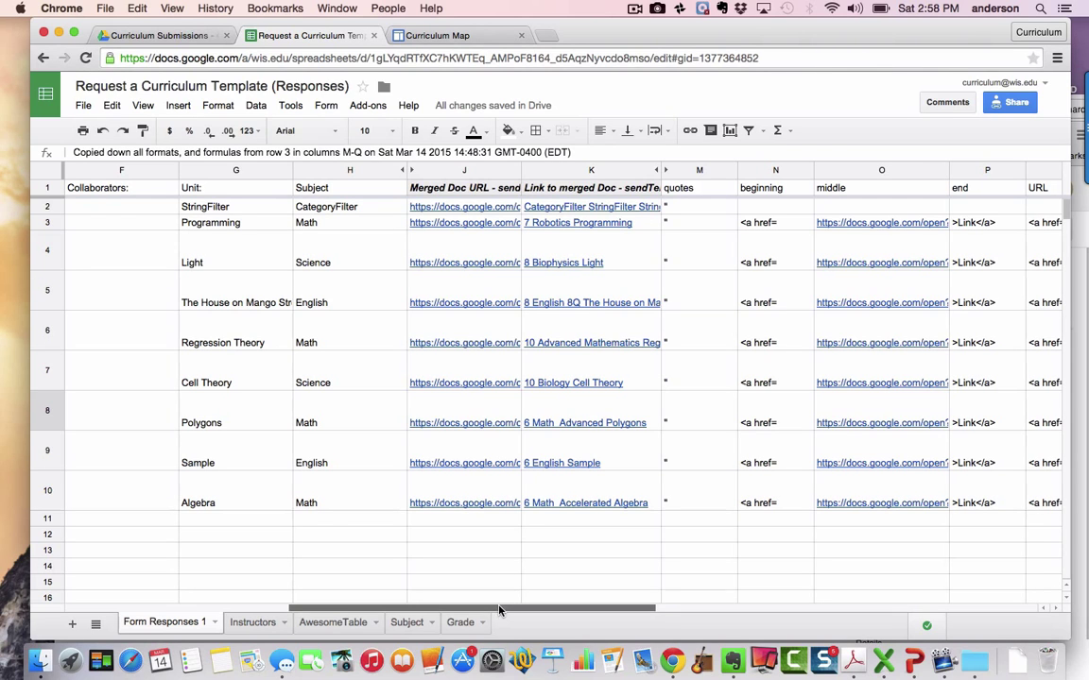
pyautogui.moveTo(500, 612); pyautogui.dragTo(535, 608)
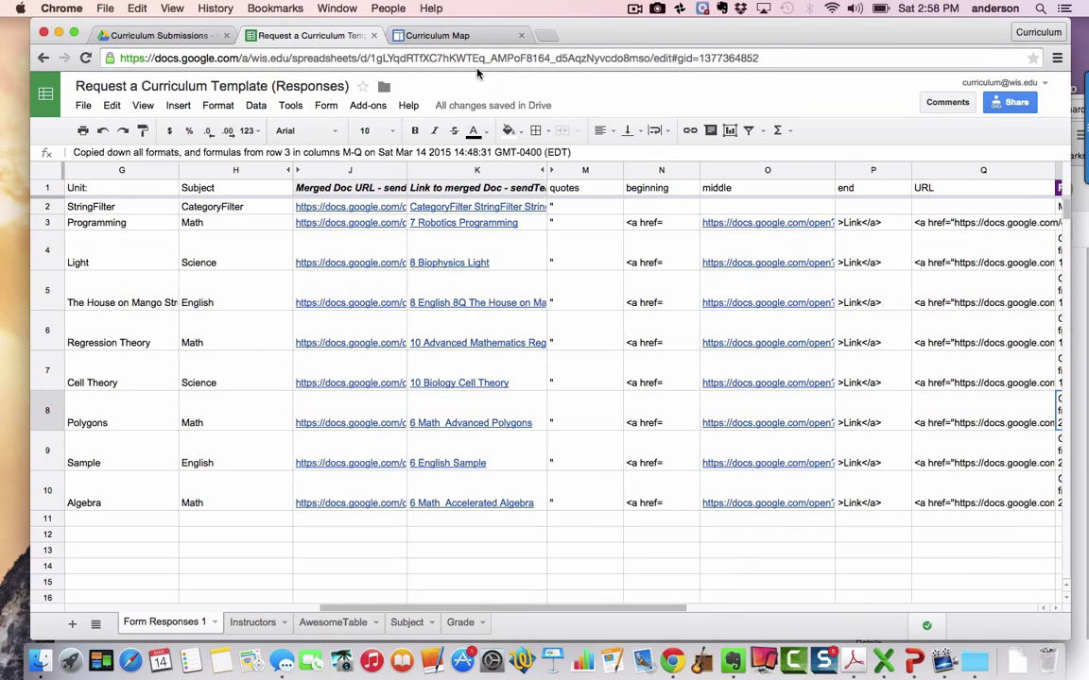
pyautogui.click(425, 35)
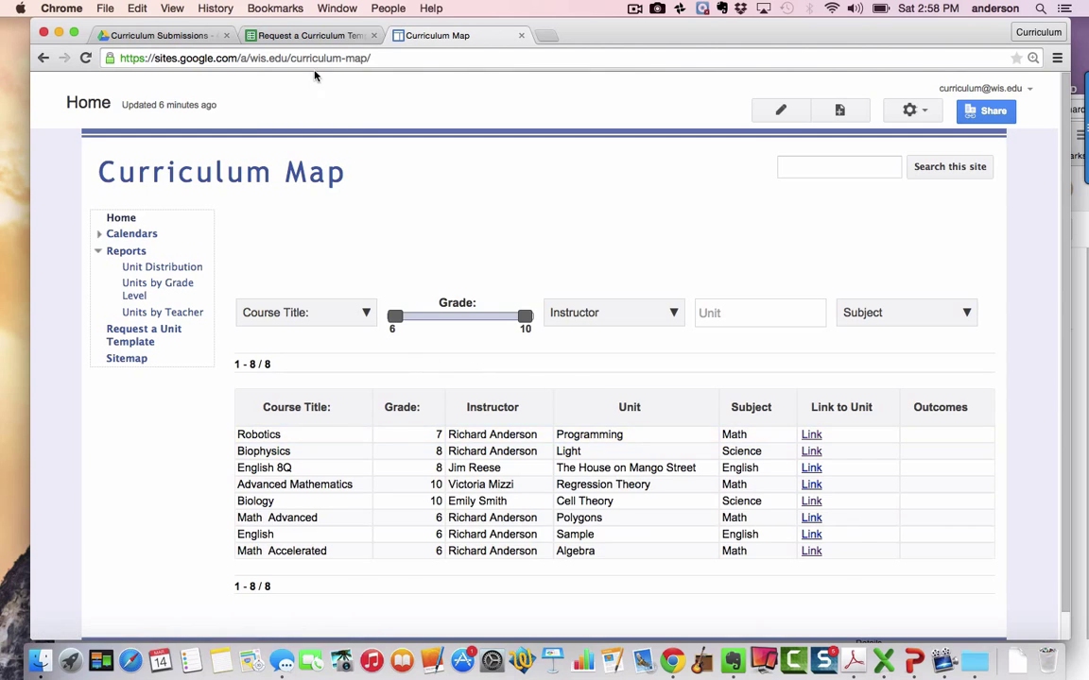
pyautogui.click(314, 36)
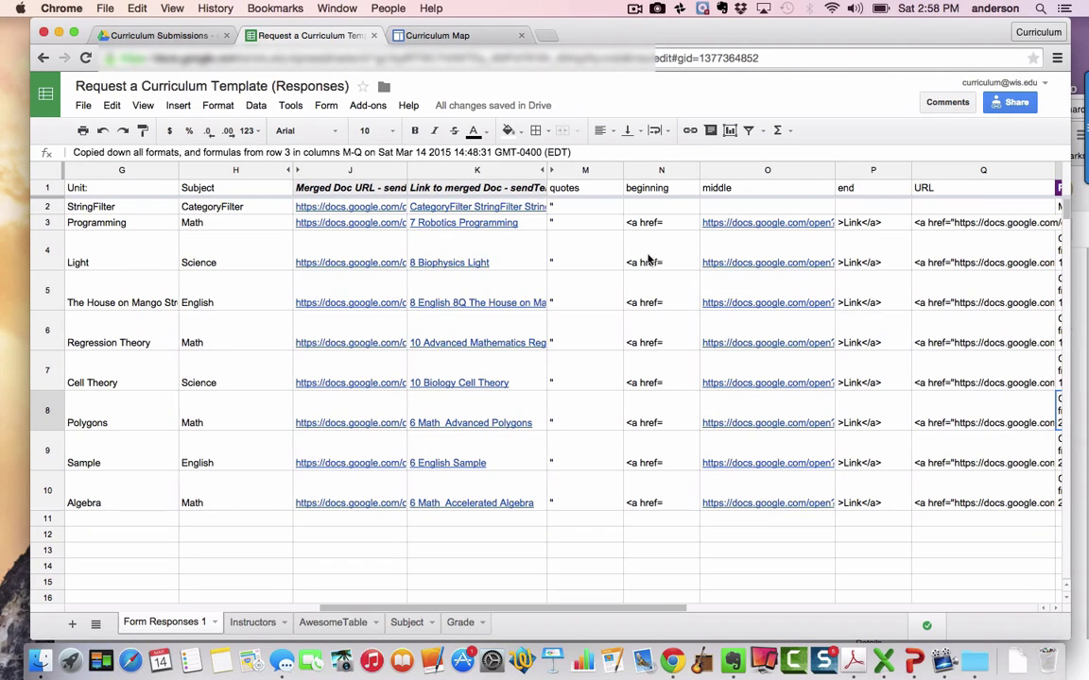
pyautogui.click(658, 223)
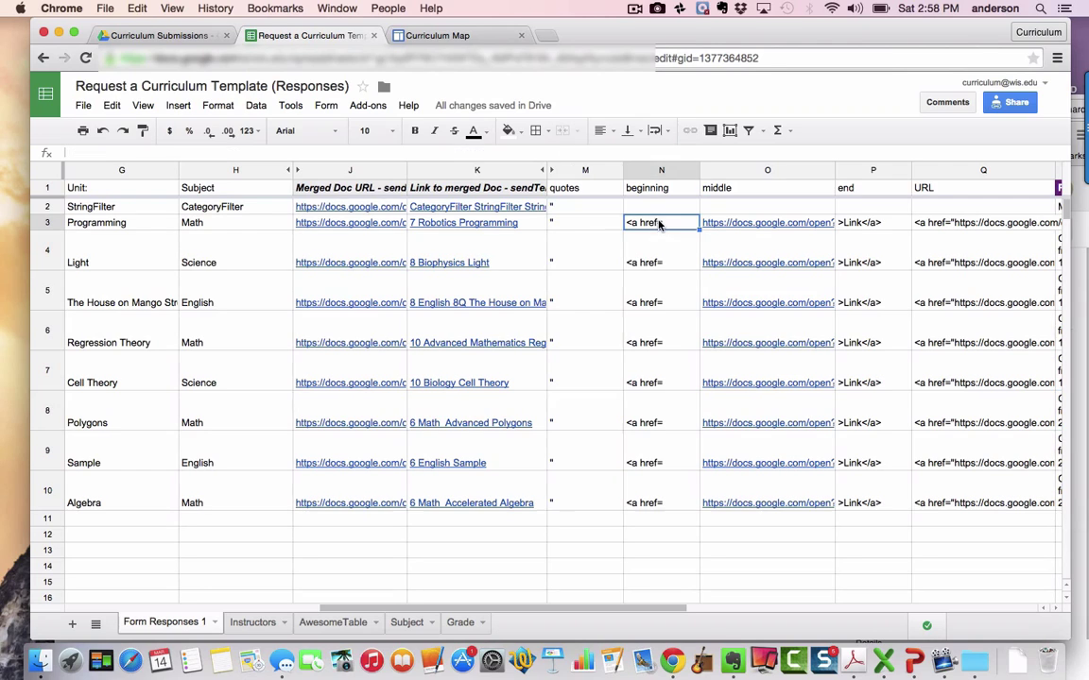
pyautogui.click(722, 224)
pyautogui.click(968, 223)
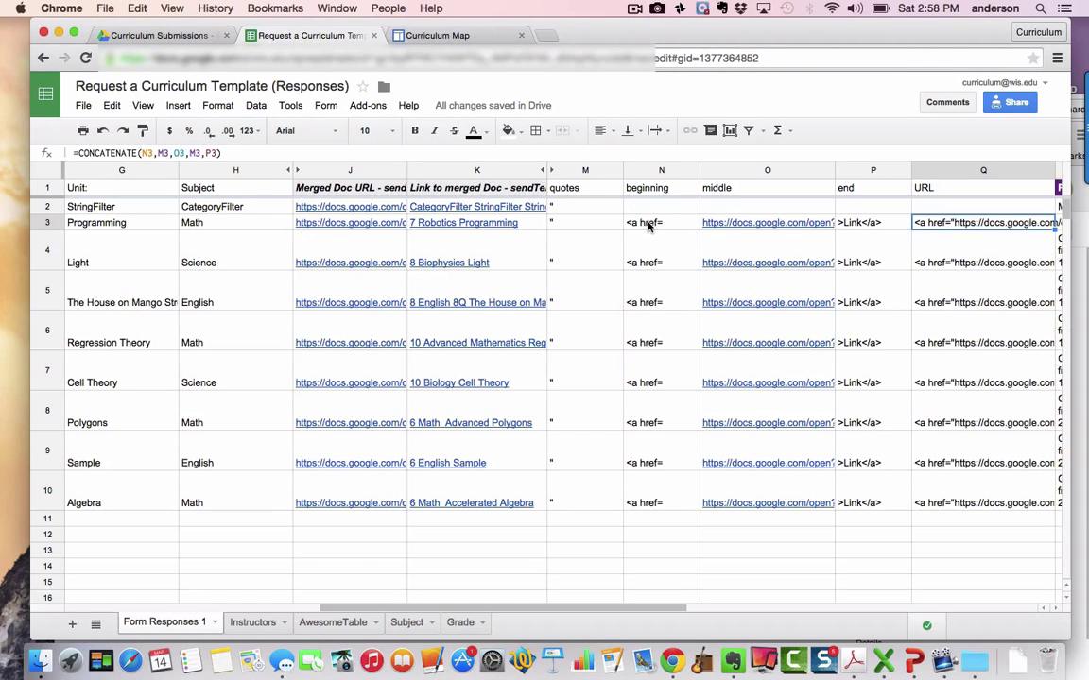
pyautogui.click(731, 224)
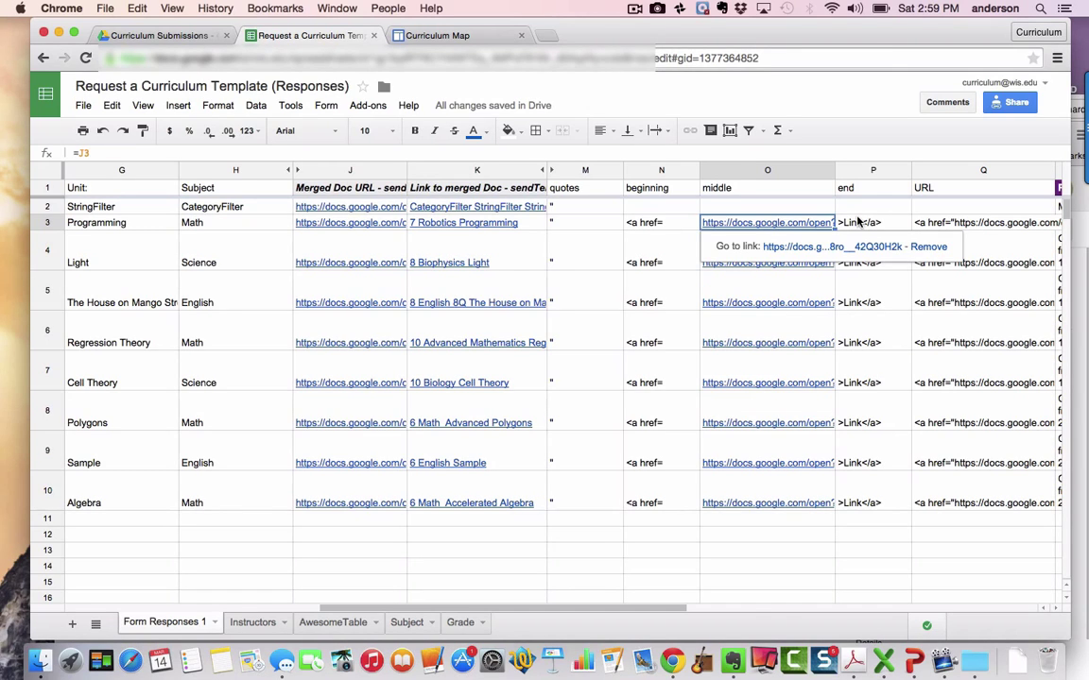
pyautogui.click(980, 220)
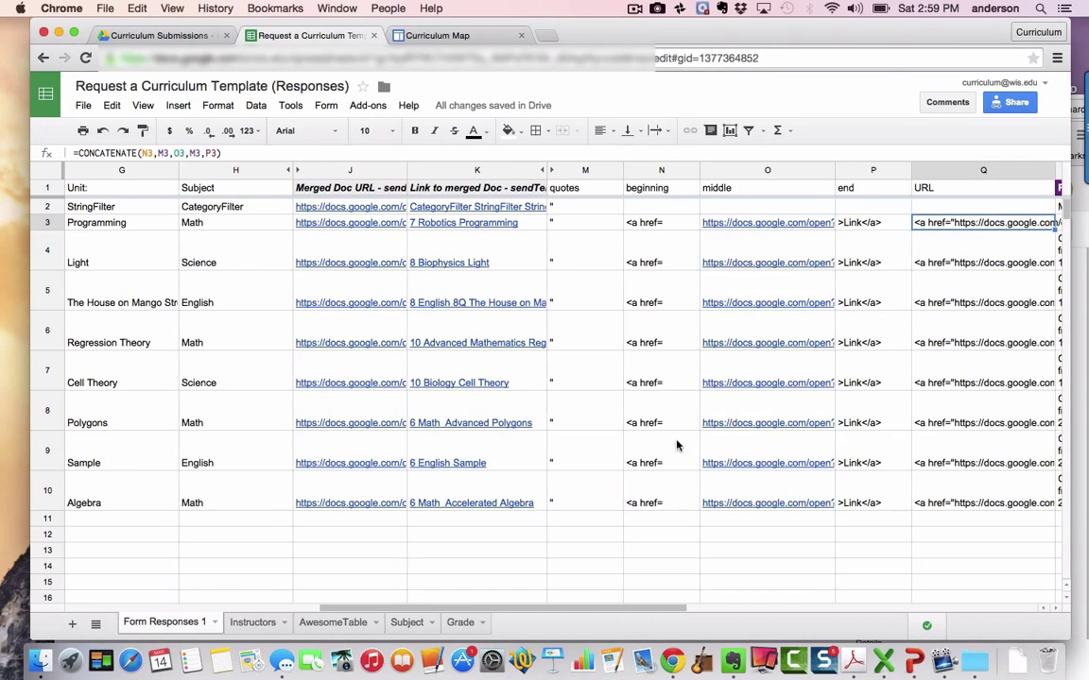
pyautogui.moveTo(653, 612); pyautogui.dragTo(765, 610)
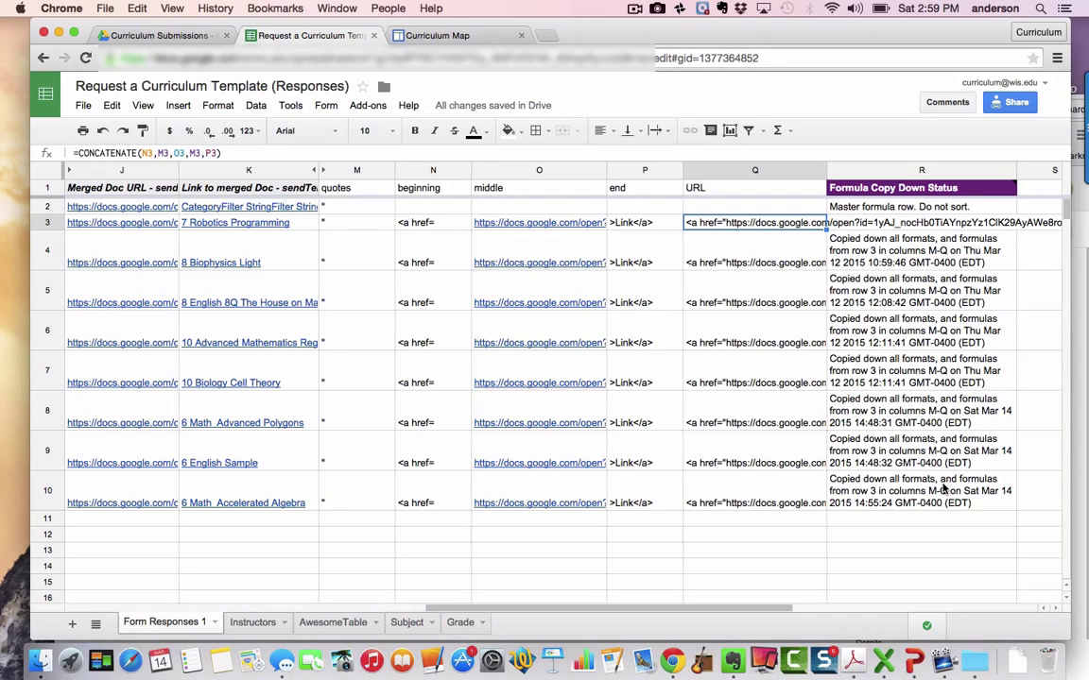
# Bring the Curriculum Map site back to the front, showing its eight-unit table
pyautogui.click(425, 36)
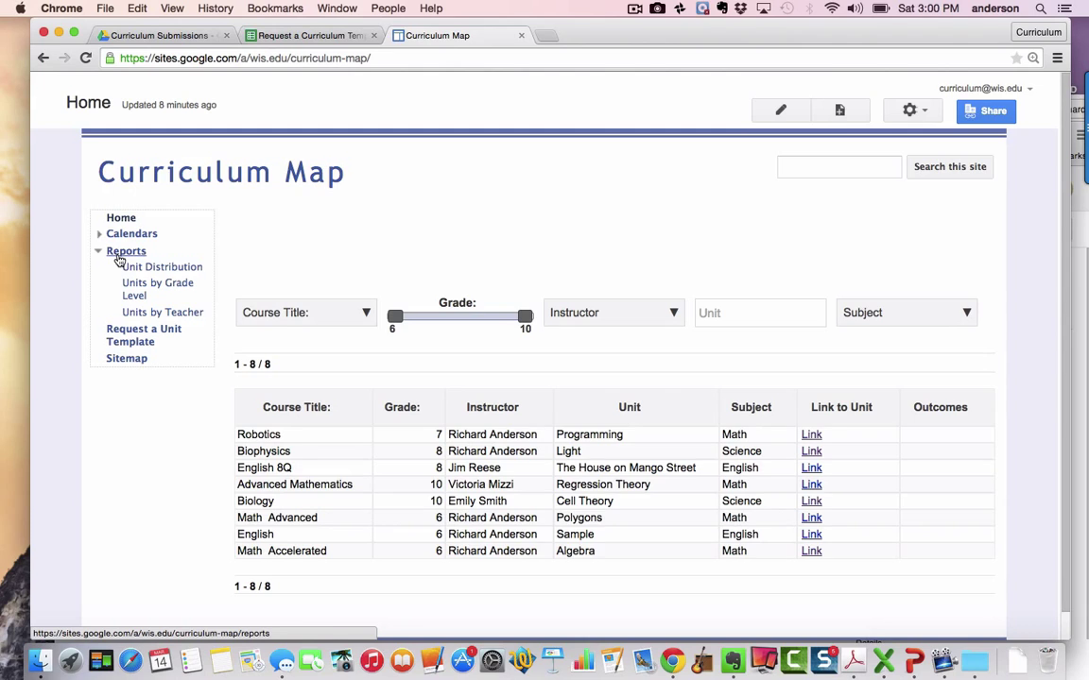
# Open the Unit Distribution report and inspect its subject pie chart slices
pyautogui.click(159, 270)
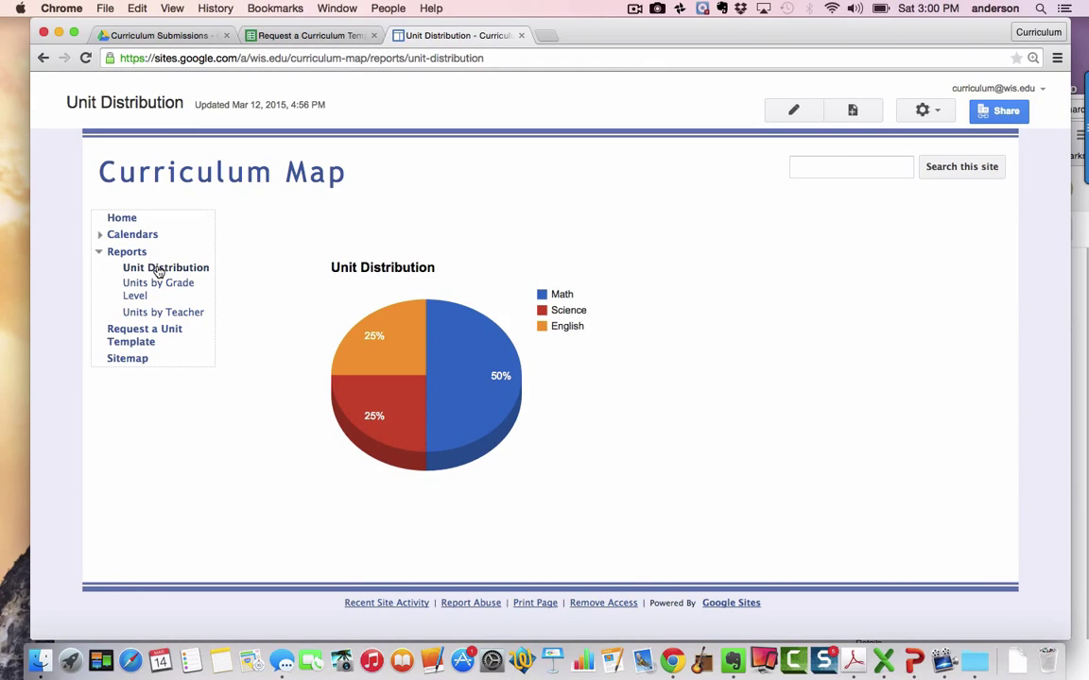
pyautogui.moveTo(381, 400)
pyautogui.moveTo(388, 356)
pyautogui.moveTo(451, 413)
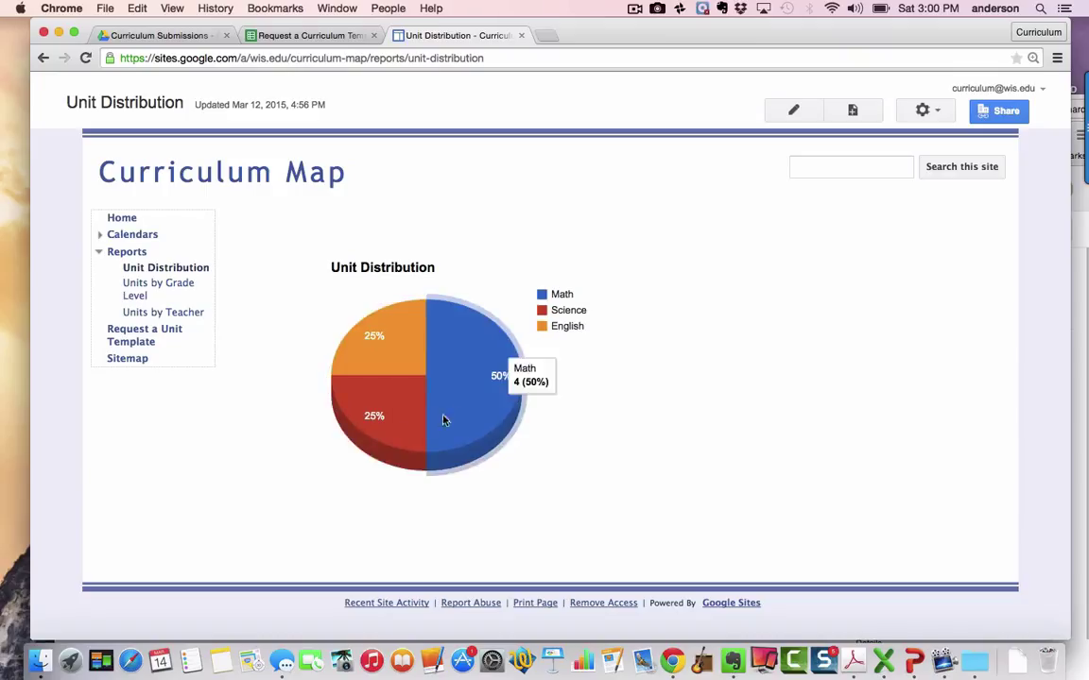
# Open the Units by Grade Level pie chart and inspect the grade 6, 7, 8 and 10 slices
pyautogui.click(176, 288)
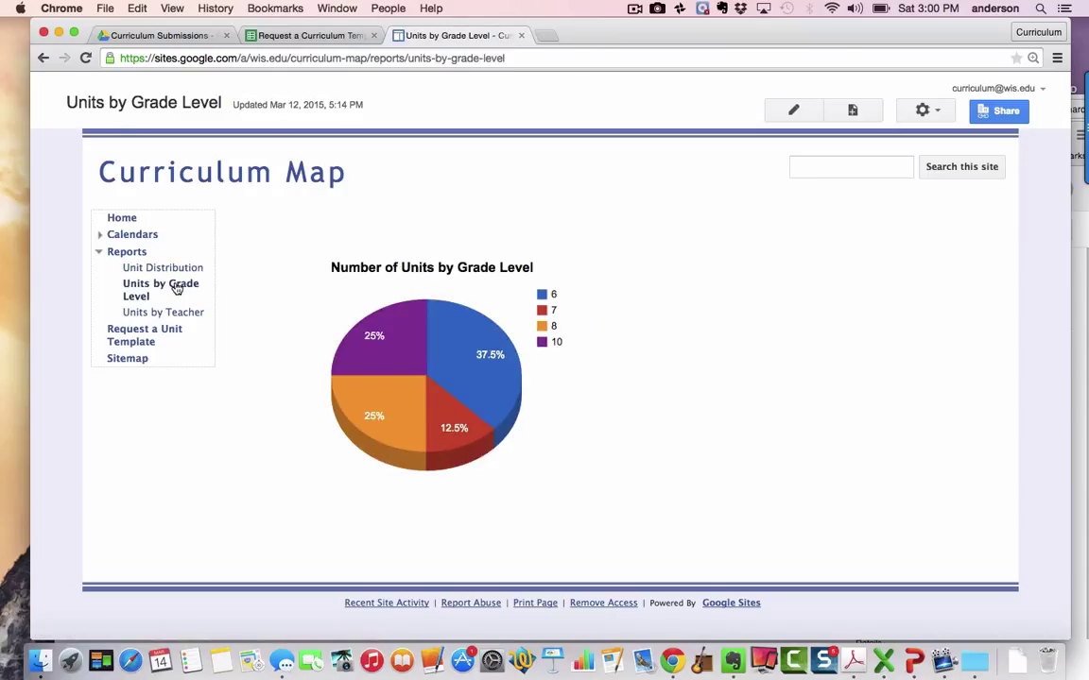
pyautogui.moveTo(504, 353)
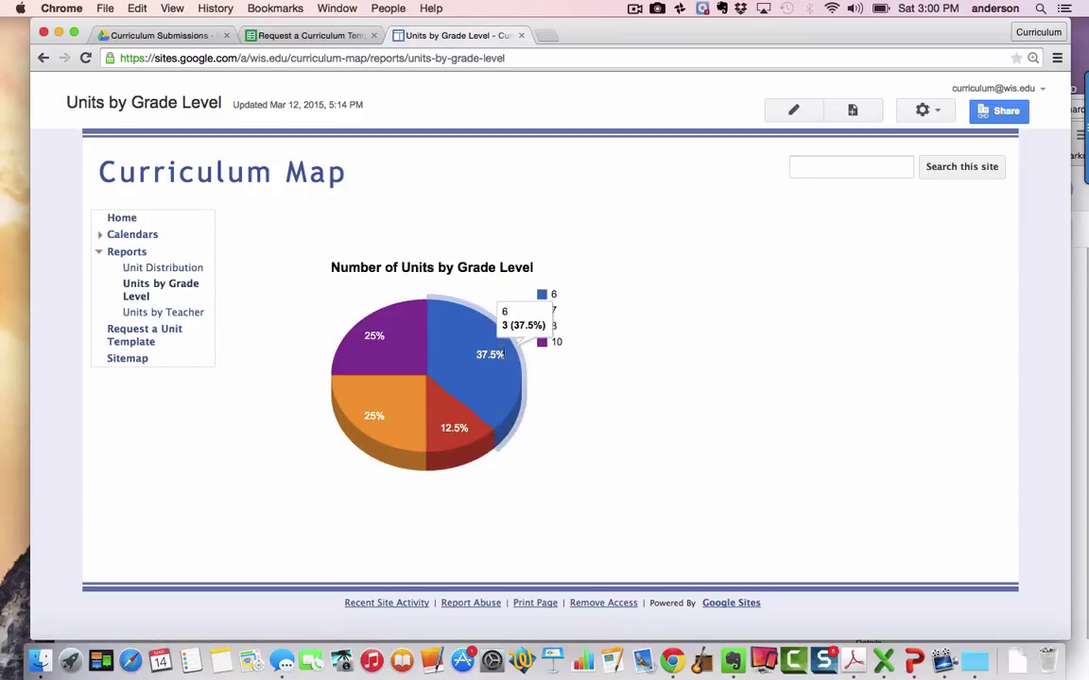
pyautogui.moveTo(453, 419)
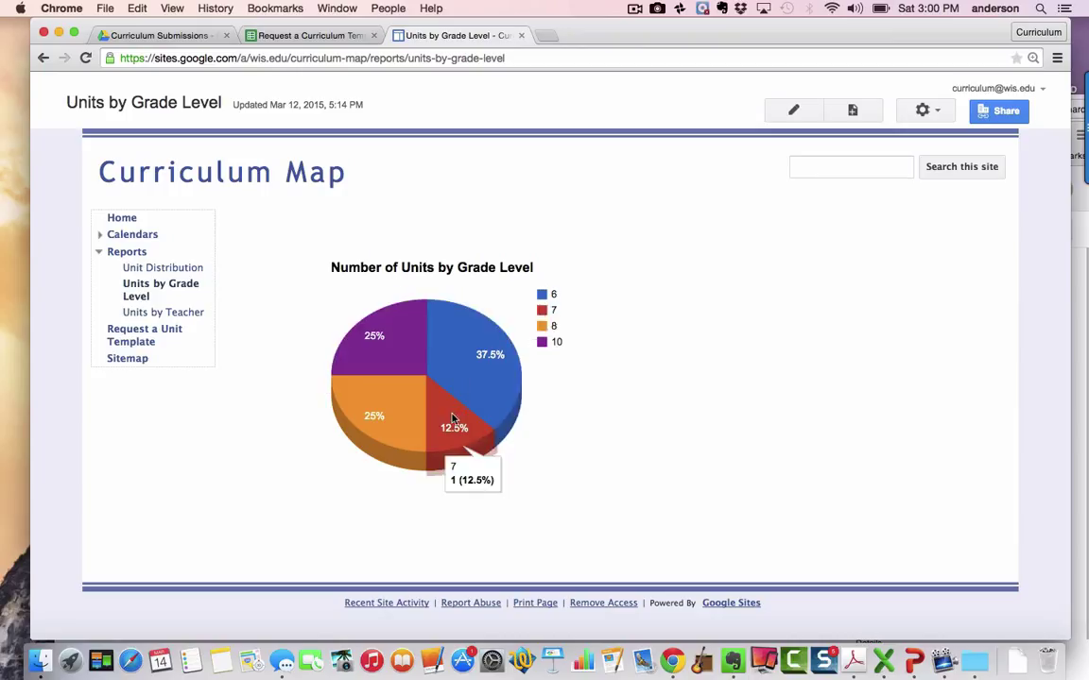
# Open the Units by Teacher report and scroll through its bar chart of units per teacher
pyautogui.click(148, 313)
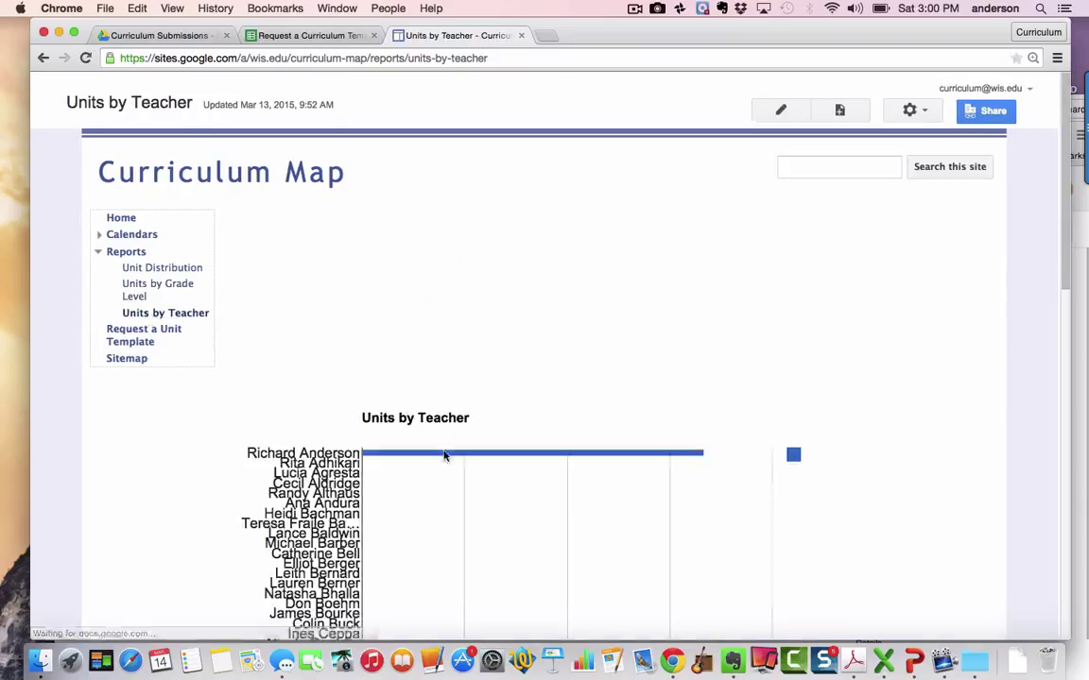
pyautogui.scroll(-10, 447, 530)
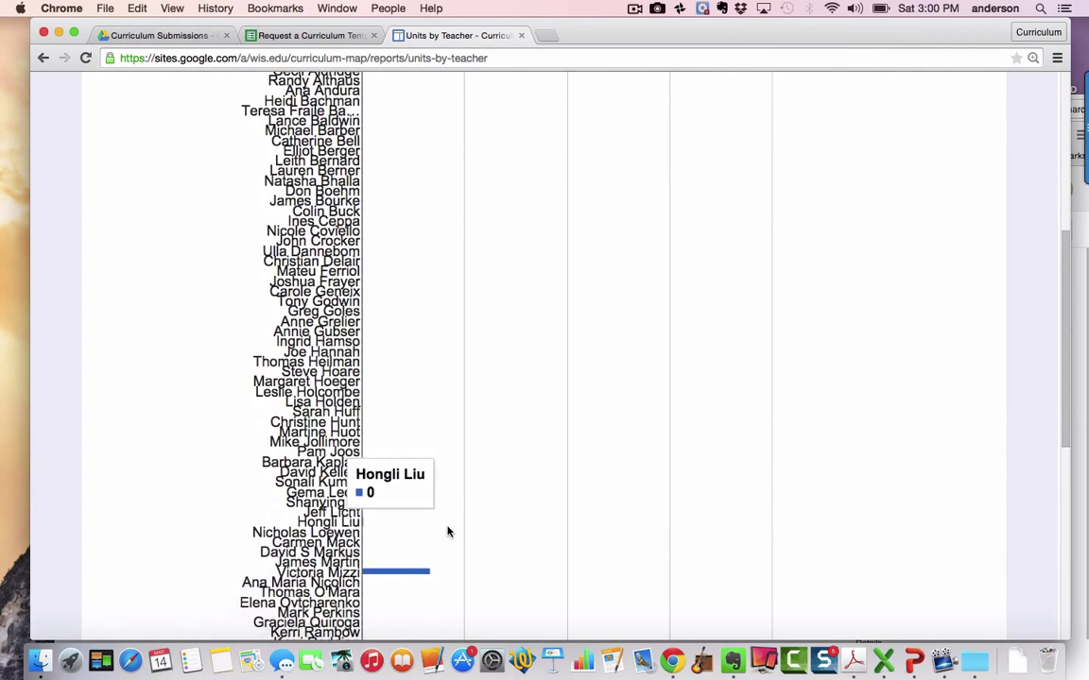
pyautogui.scroll(3, 448, 532)
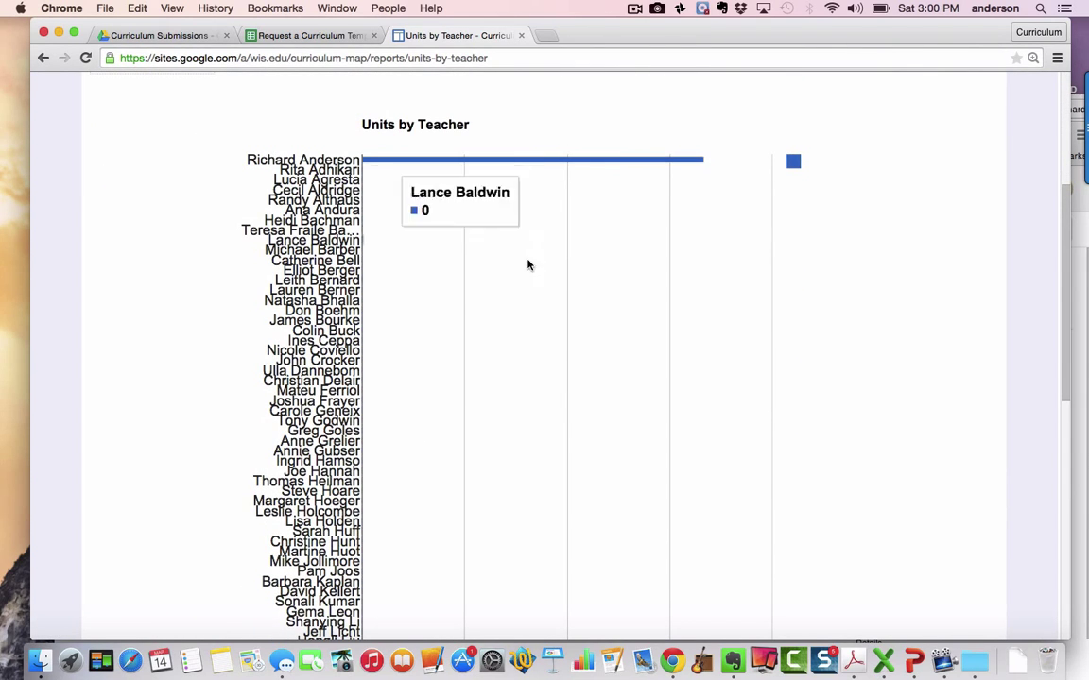
pyautogui.scroll(-11, 498, 406)
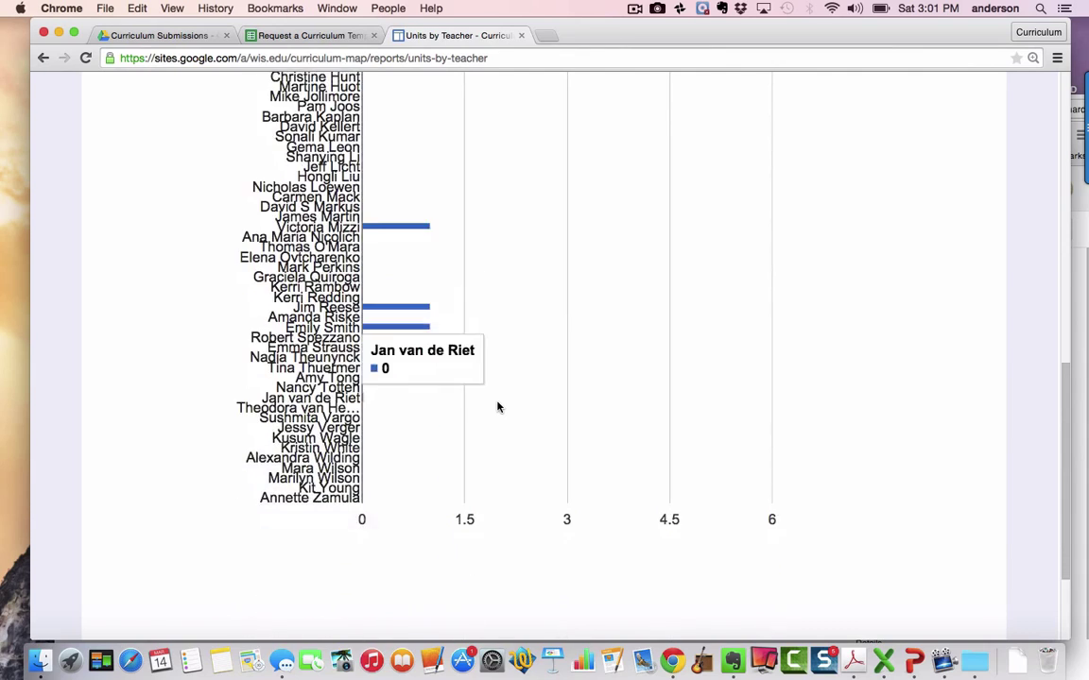
pyautogui.scroll(-4, 498, 406)
pyautogui.scroll(12, 498, 407)
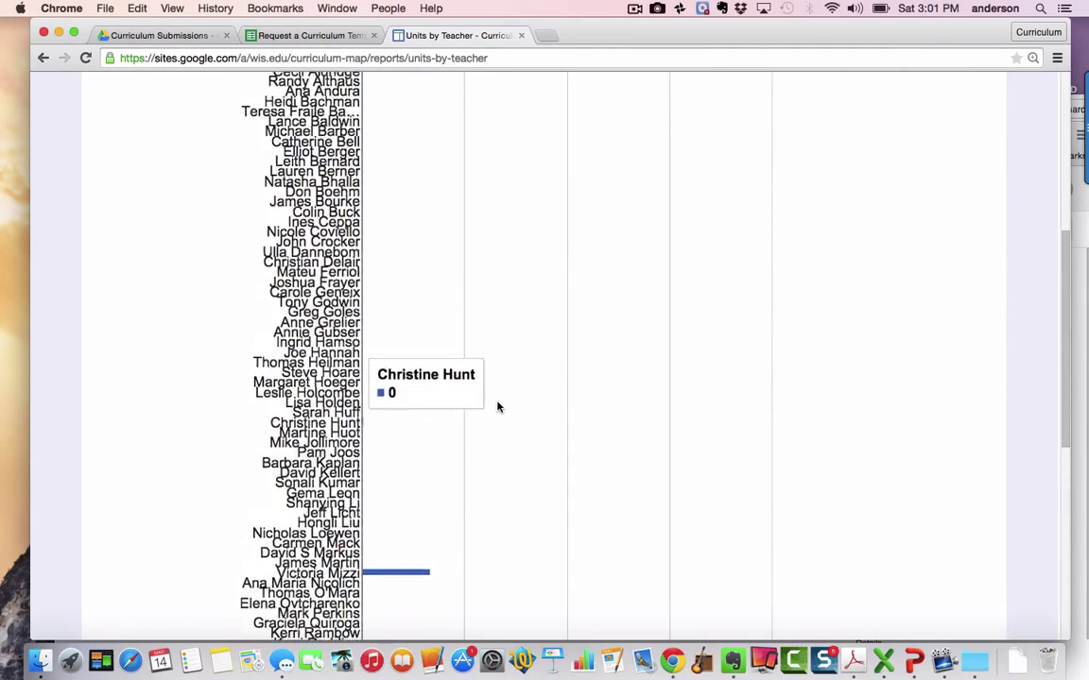
pyautogui.scroll(8, 498, 407)
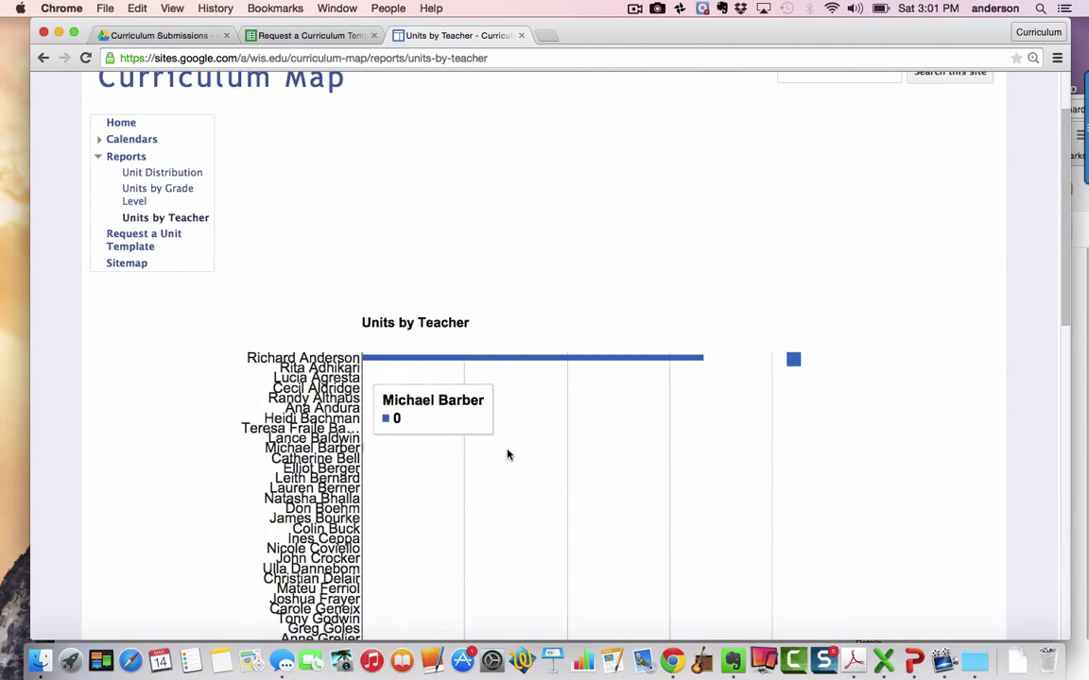
pyautogui.scroll(-13, 498, 535)
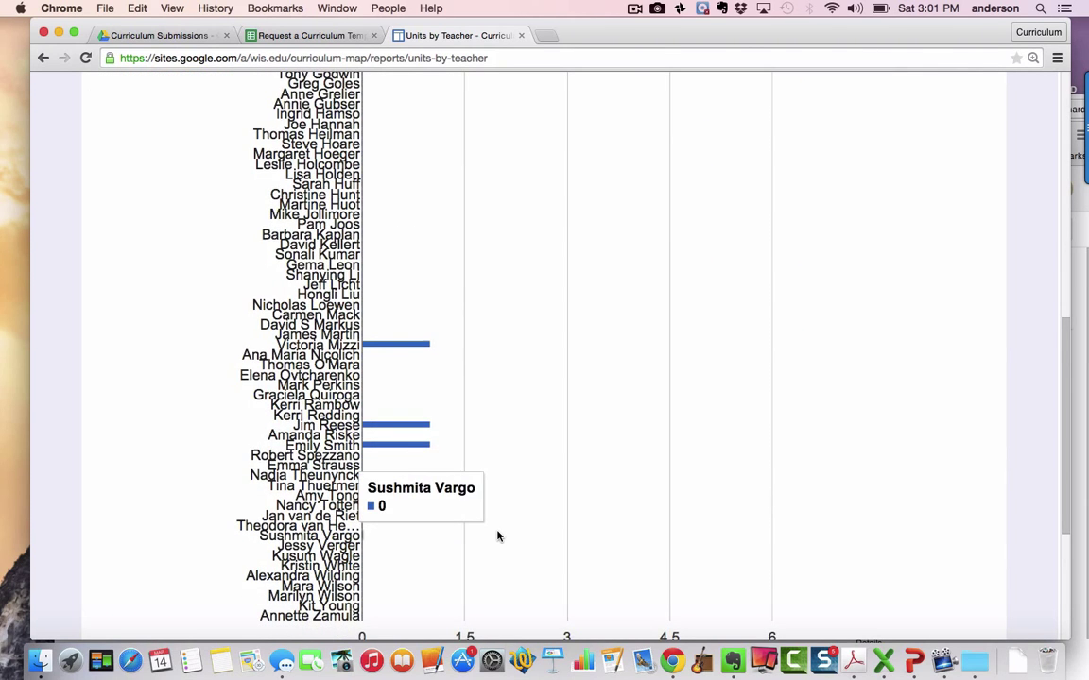
pyautogui.scroll(-2, 498, 535)
pyautogui.scroll(3, 498, 536)
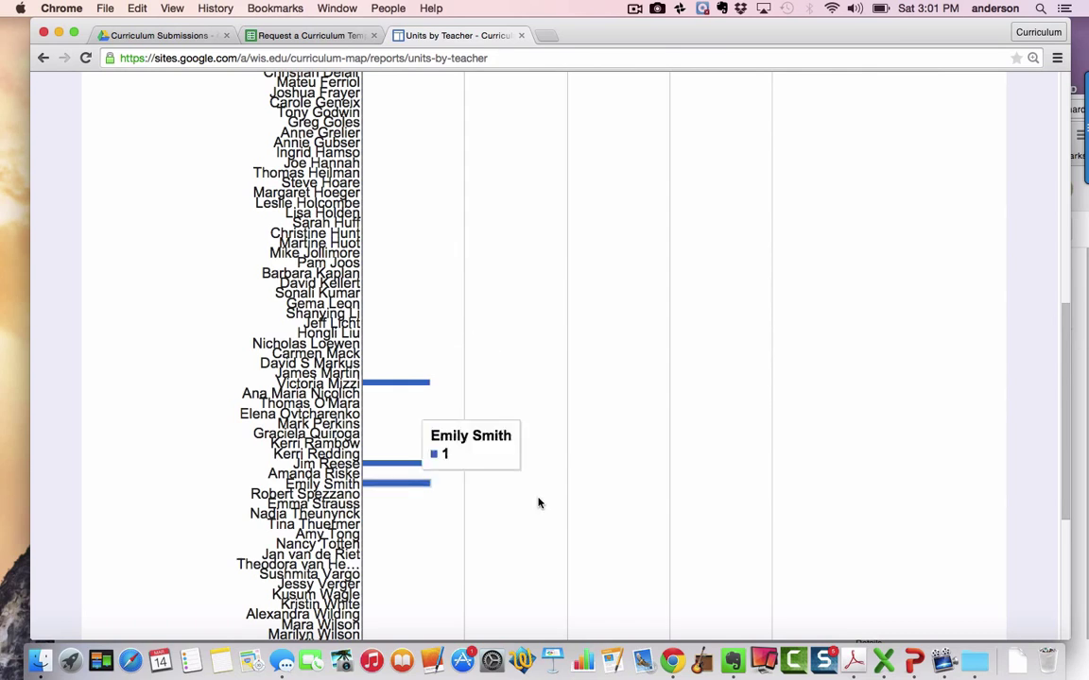
pyautogui.scroll(8, 539, 506)
pyautogui.scroll(5, 540, 506)
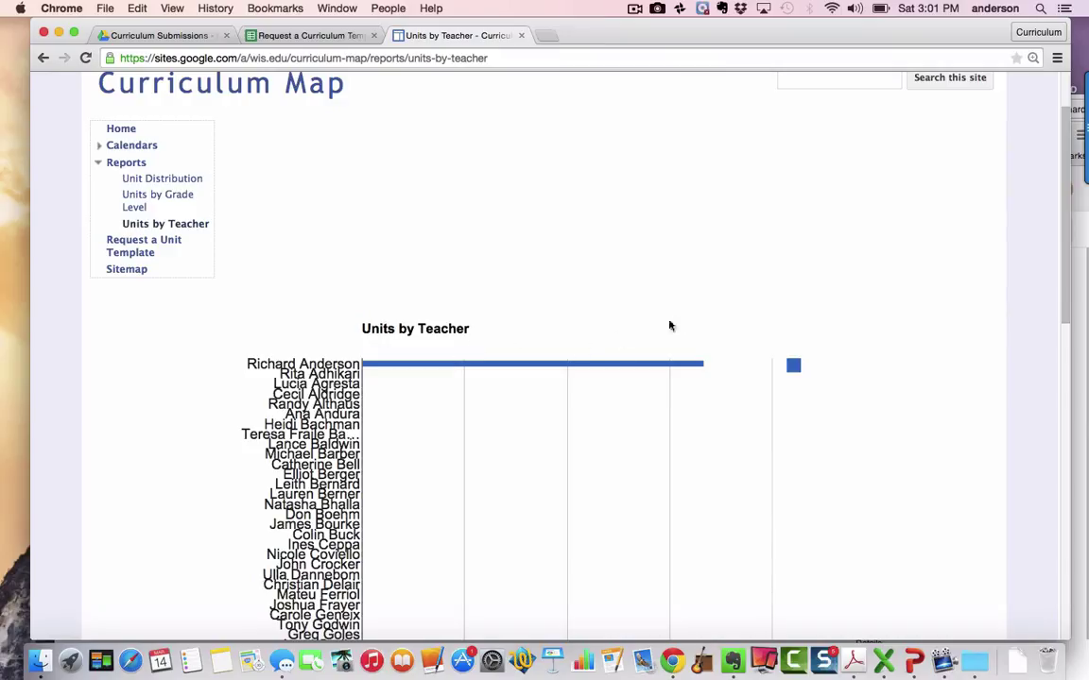
# Expand Calendars in the sidebar to list the subject calendars
pyautogui.click(98, 147)
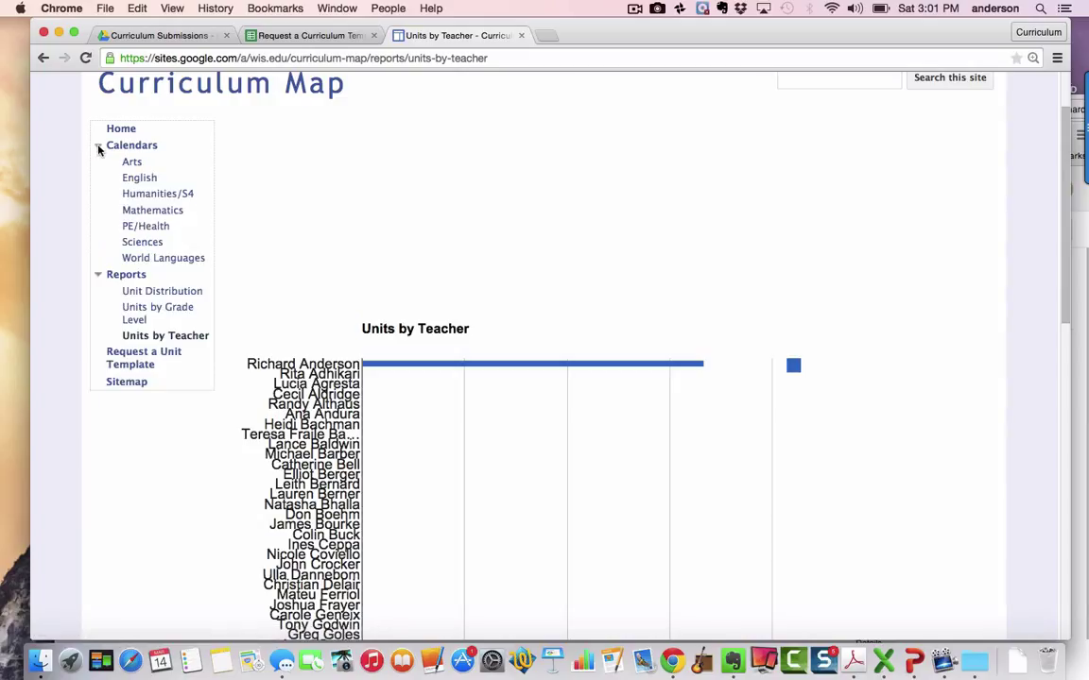
# Open the English Curriculum calendar, view February and April 2015, then settle on March 2015
pyautogui.click(140, 182)
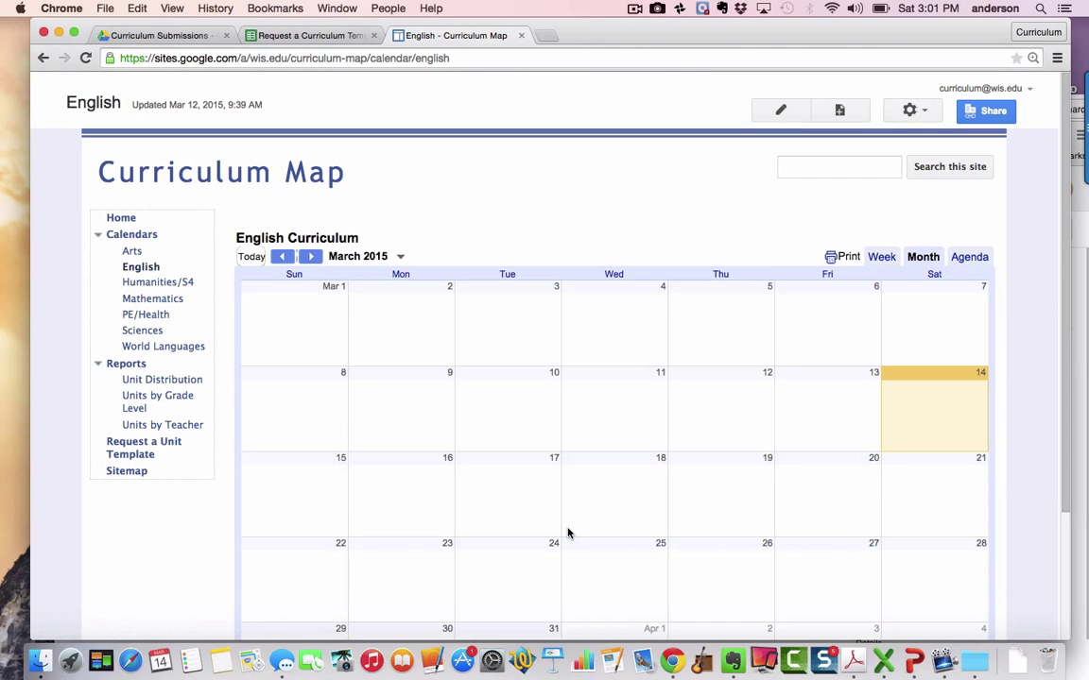
pyautogui.scroll(-4, 567, 534)
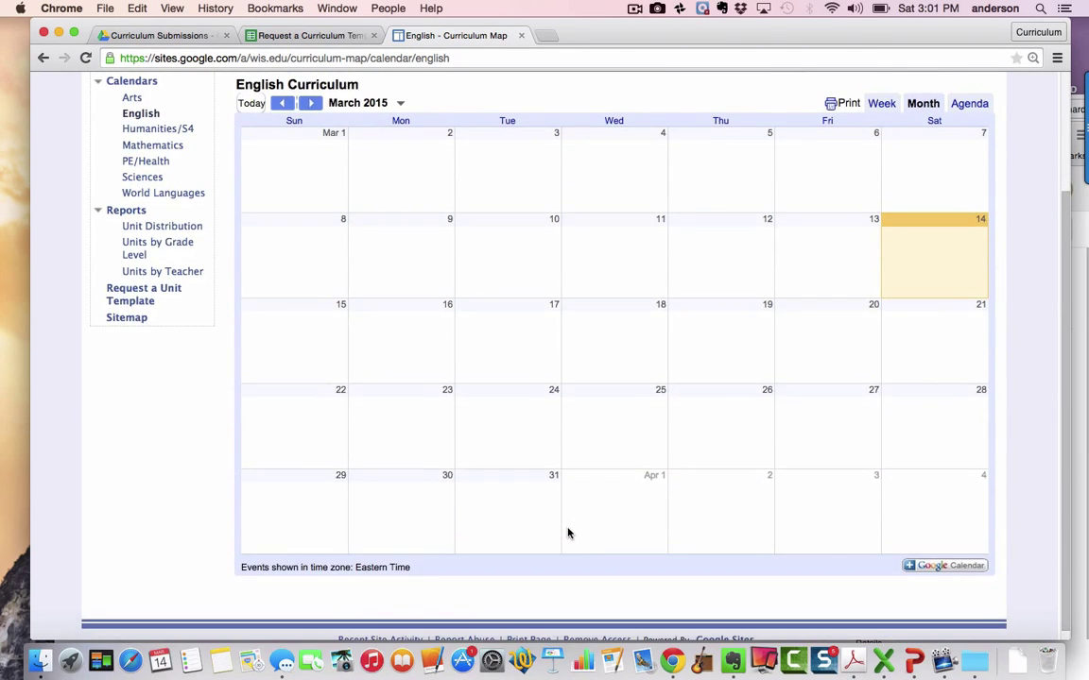
pyautogui.scroll(1, 567, 534)
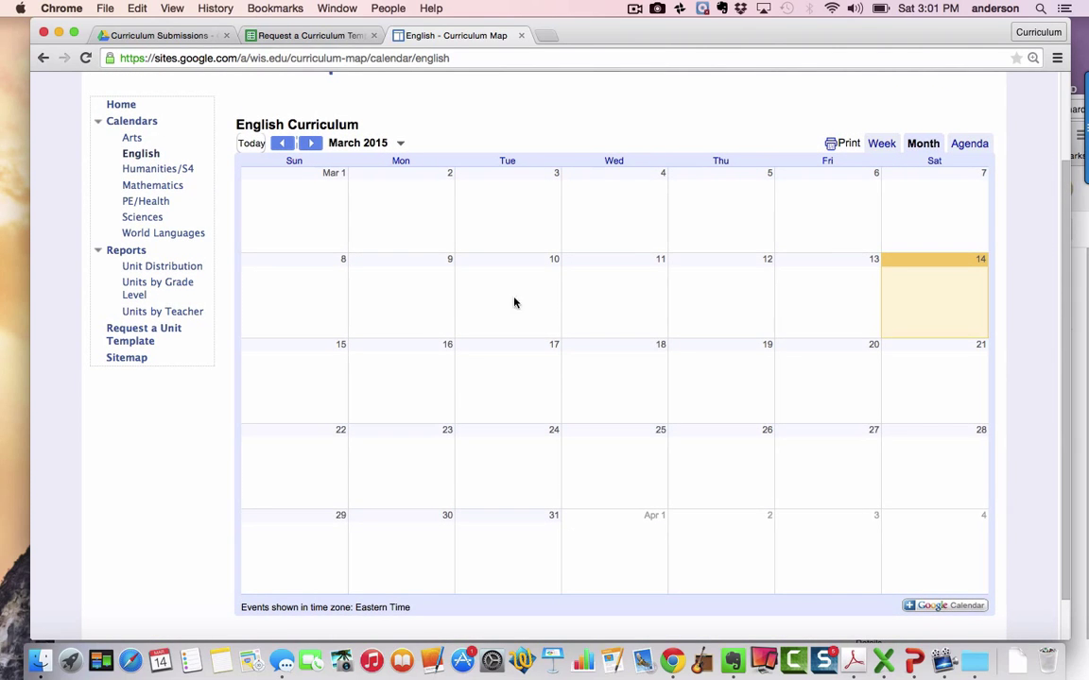
pyautogui.click(287, 143)
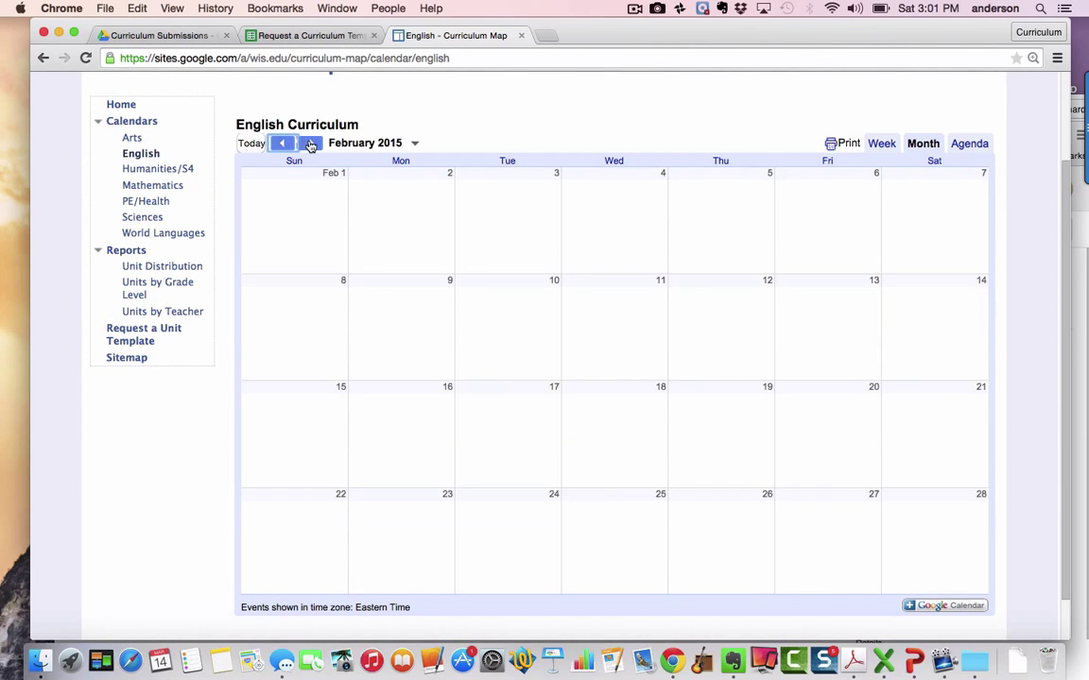
pyautogui.click(311, 142)
pyautogui.click(311, 142)
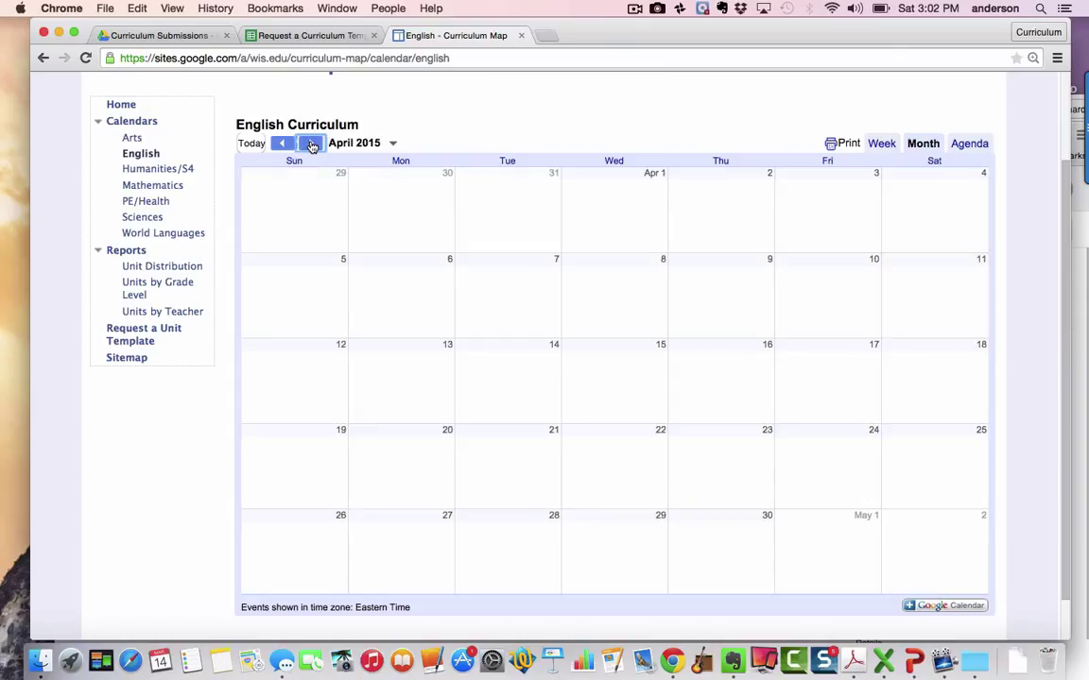
pyautogui.click(282, 142)
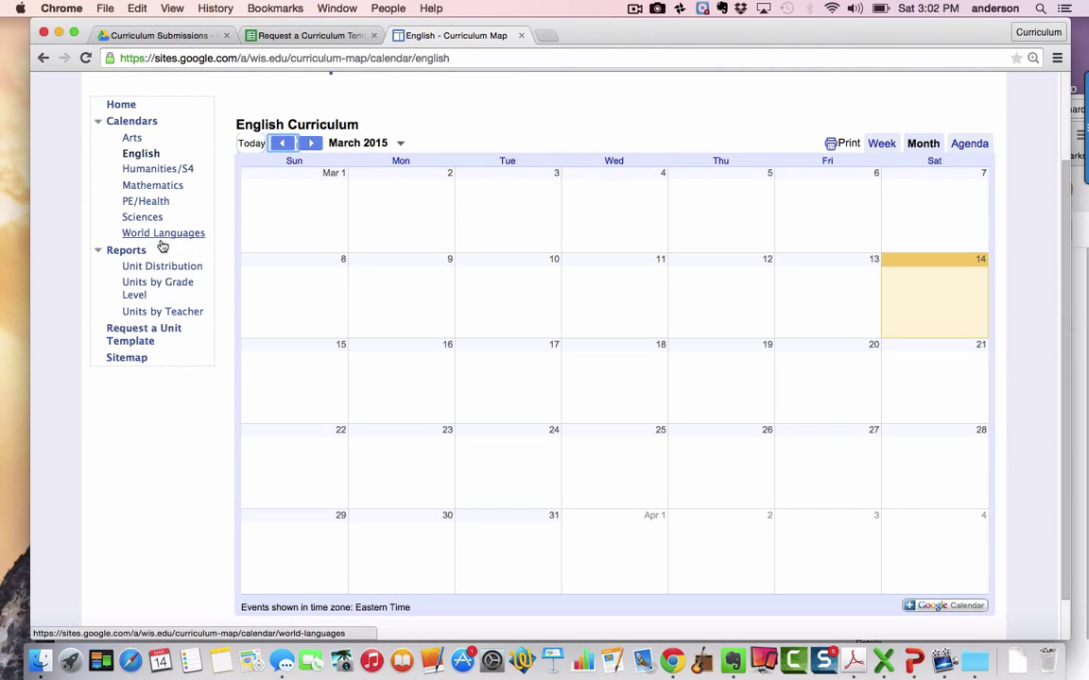
pyautogui.scroll(2, 152, 246)
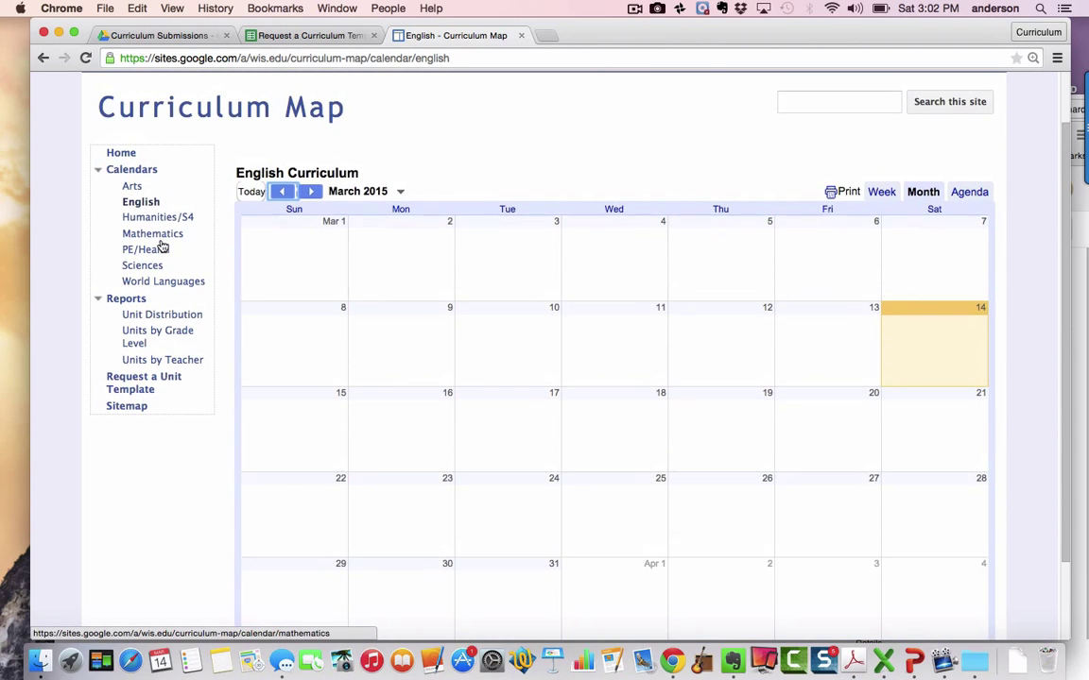
# Return to the Home page and scroll down its table of 8 units with document links
pyautogui.click(126, 155)
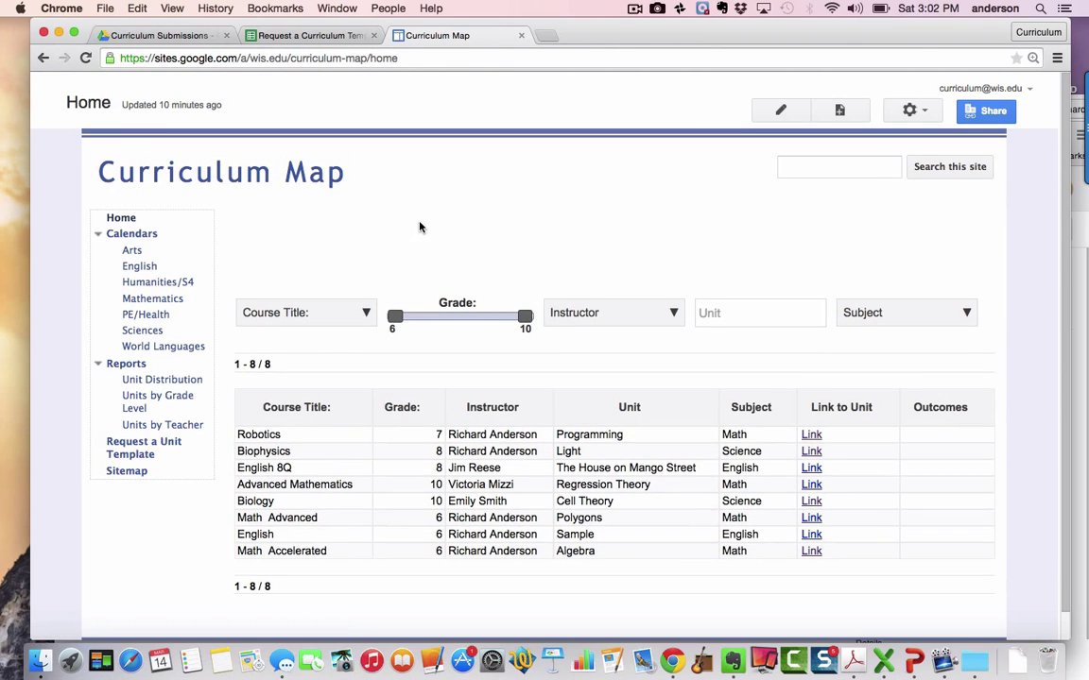
pyautogui.scroll(-1, 420, 227)
pyautogui.scroll(-1, 421, 226)
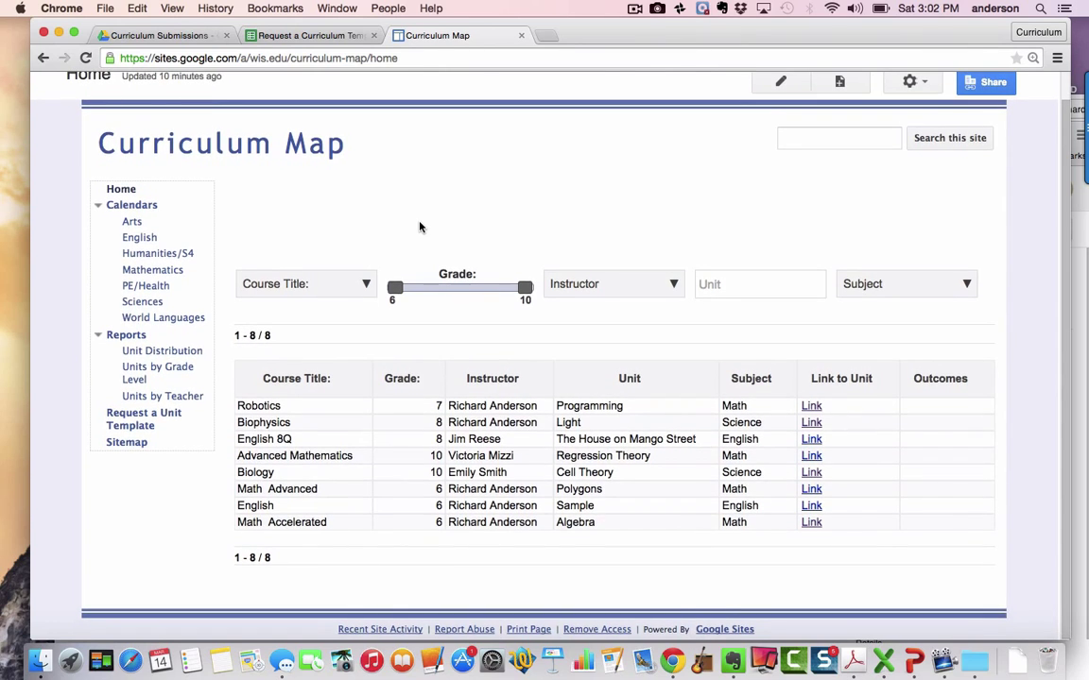